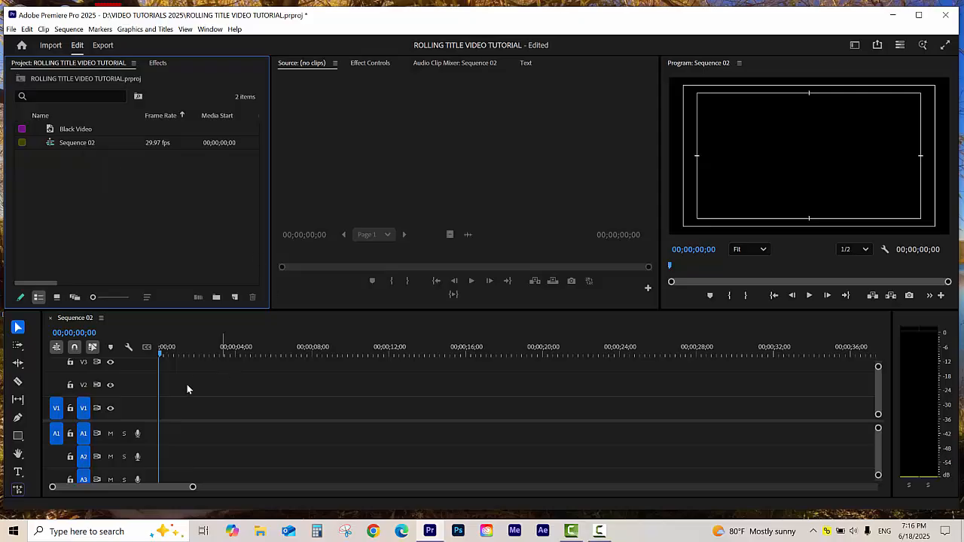
Step: Add a new text layer at the start of Sequence 02 and move it to the upper-left area of the title-safe frame
left_click(176, 408)
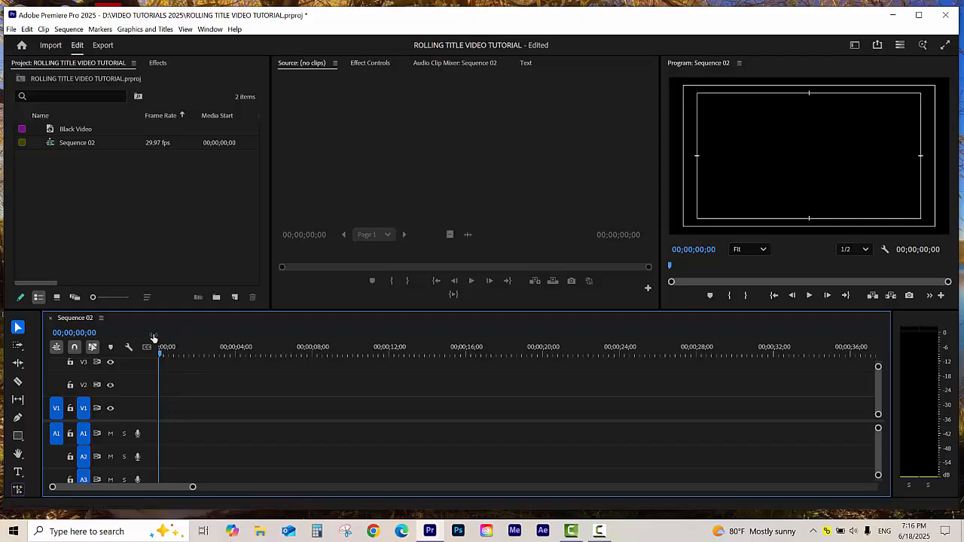
left_click(154, 30)
mouse_move(157, 70)
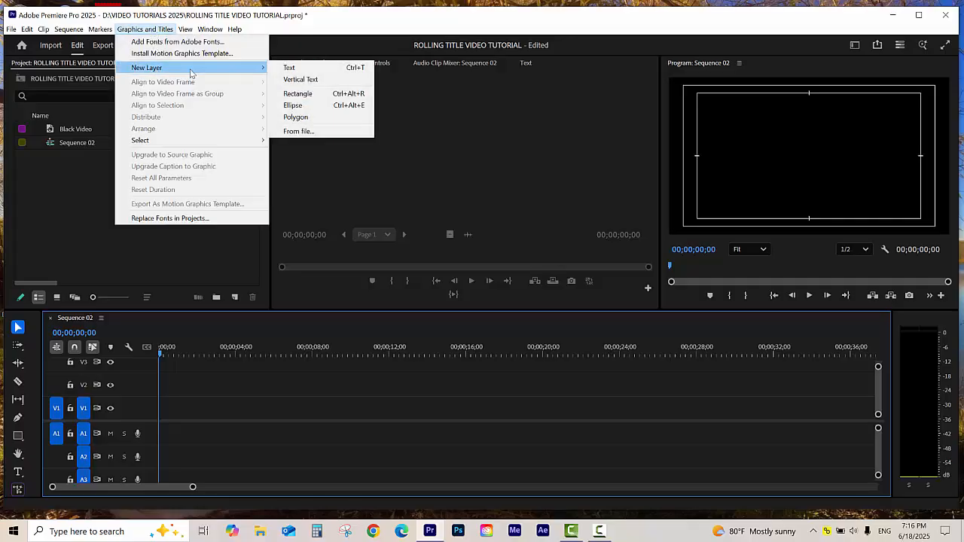
left_click(308, 71)
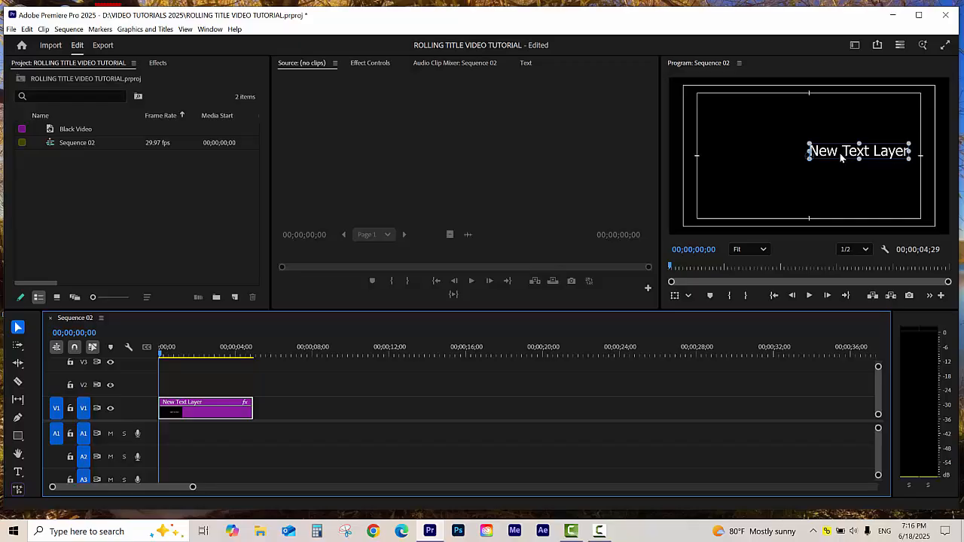
left_click_drag(841, 156, 734, 117)
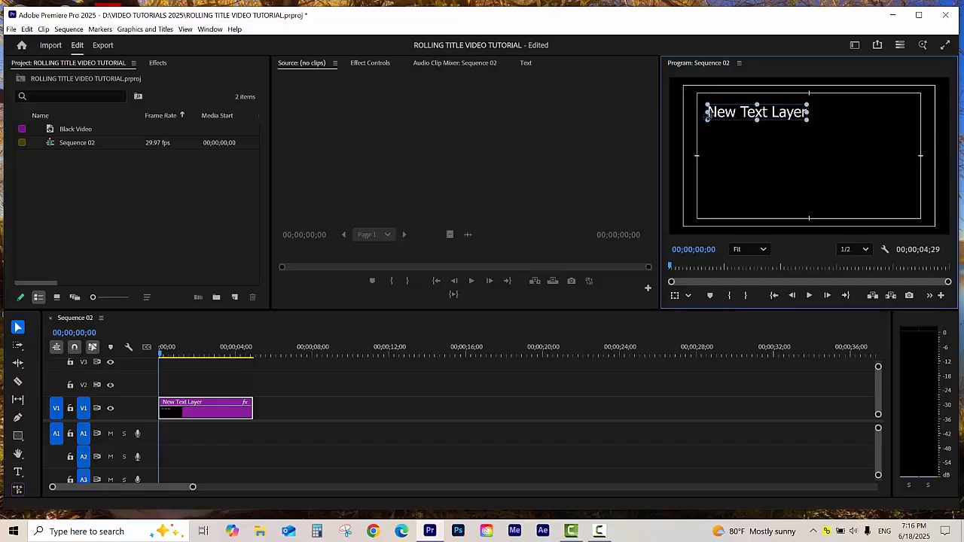
Step: Replace the placeholder text with "CREDITS:" and, after a blank line, "PRODUCED" followed by the creator's name
double_click(721, 119)
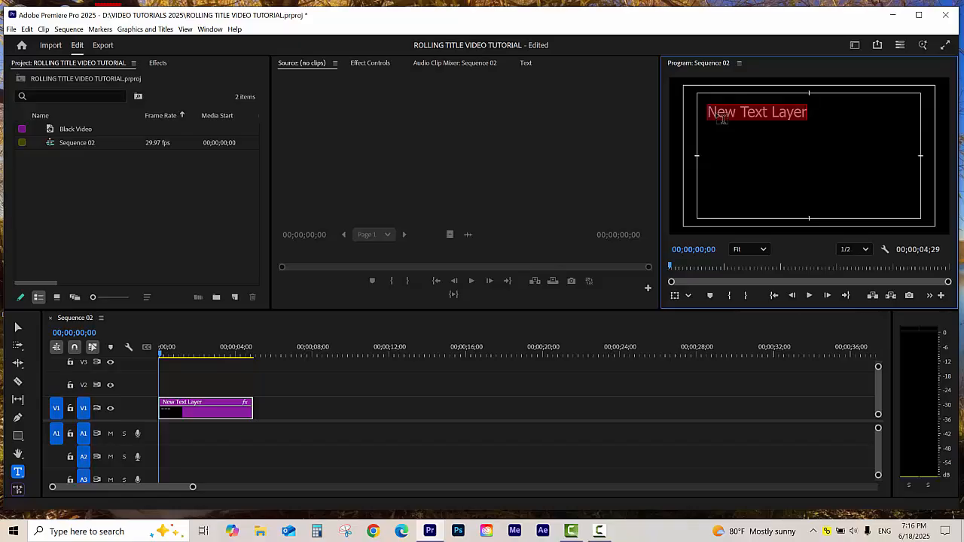
type("CRED")
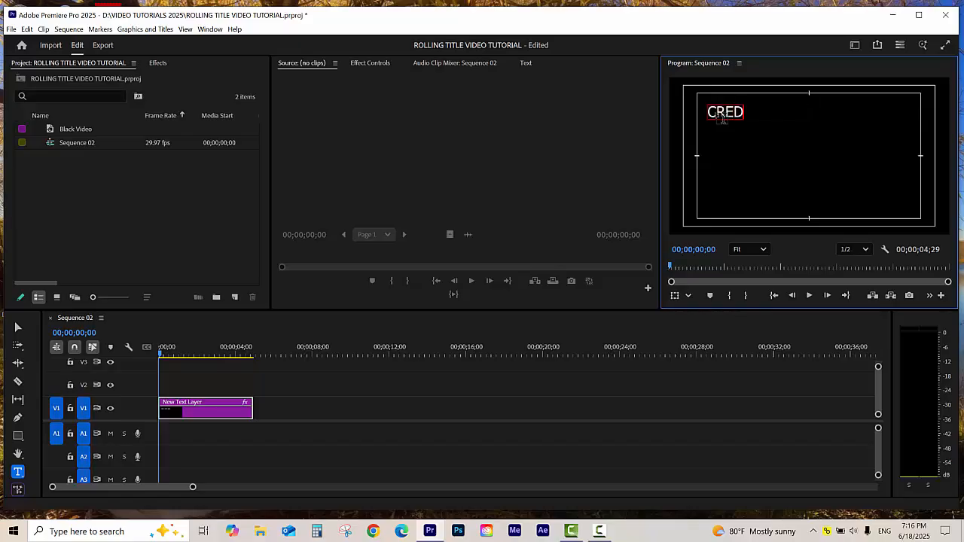
type("ITS:")
key("Return")
key("Return")
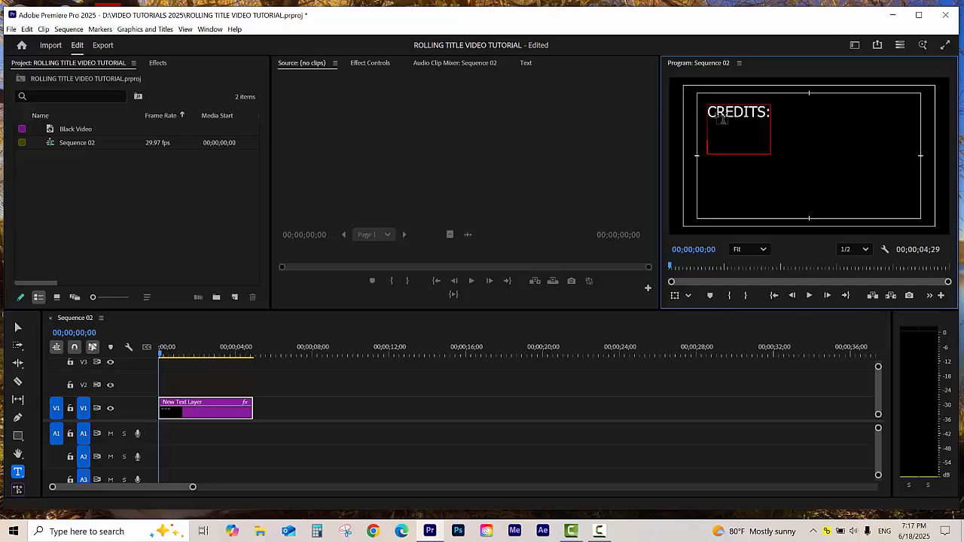
type("PRODUCED")
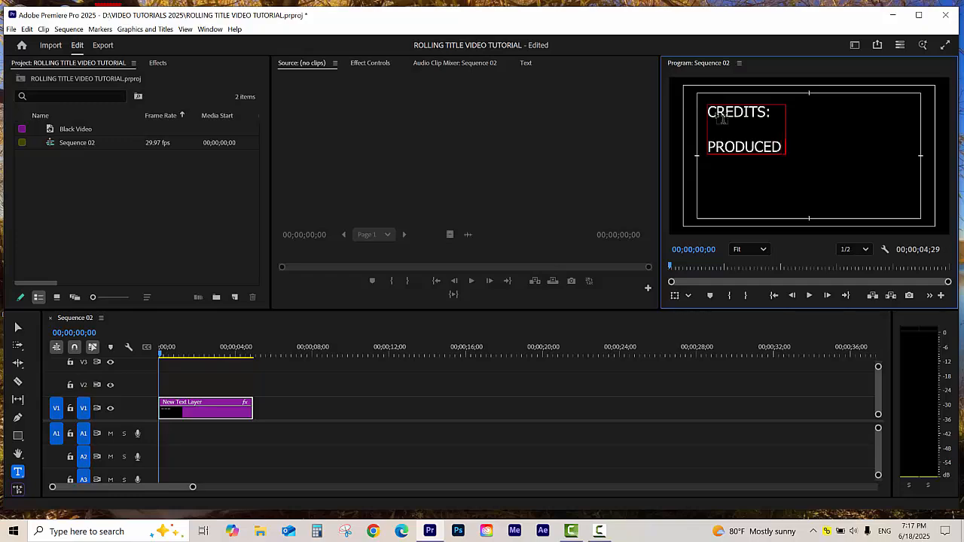
type(" PROF G")
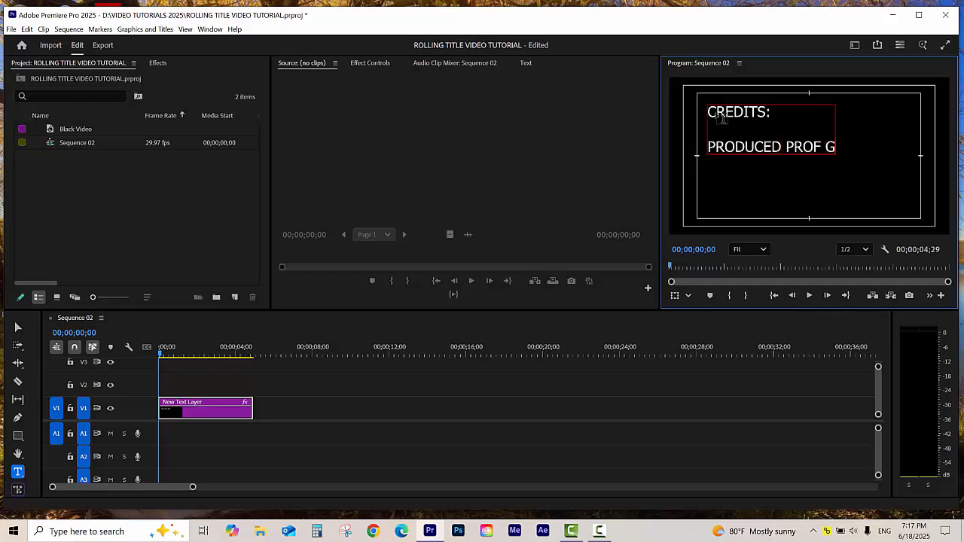
Step: Add "DIRECTED BY" and "WRITTEN BY" lines to the credits, each with the creator's name and separated by a blank line
key("Return")
key("Return")
type("DIRECTE")
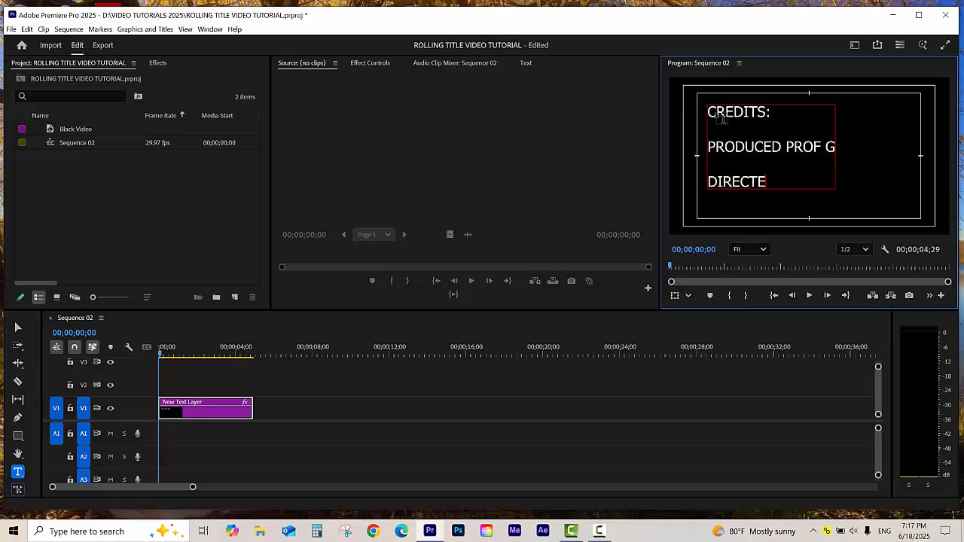
type("D BY PROF")
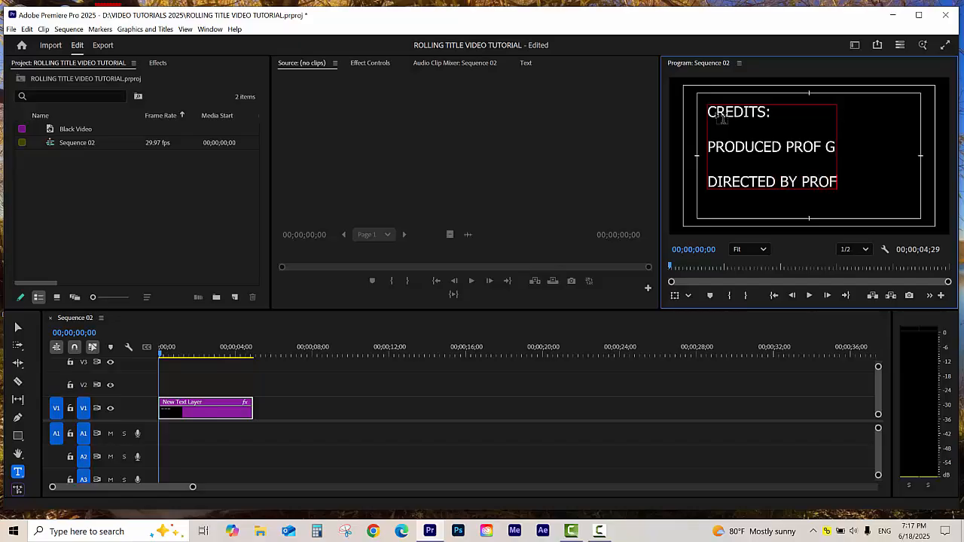
type(" G")
key("Return")
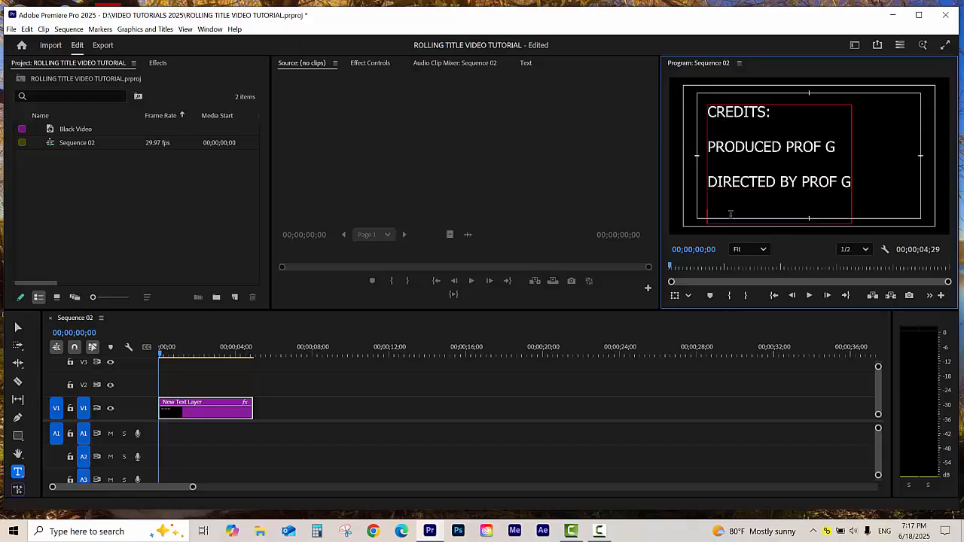
type("WRITTEN BY PROF")
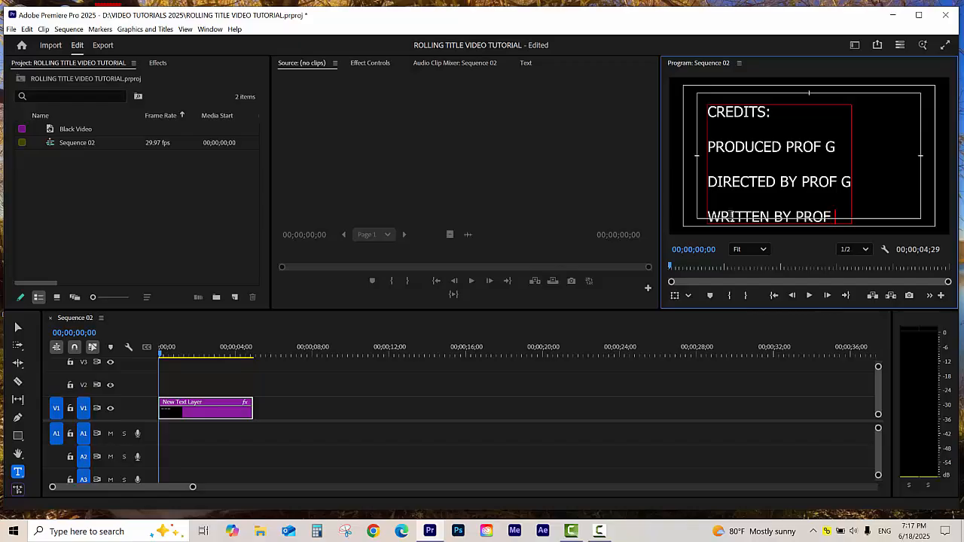
type(" G")
Step: Upgrade the credits text clip on V1 to a source graphic
left_click(199, 413)
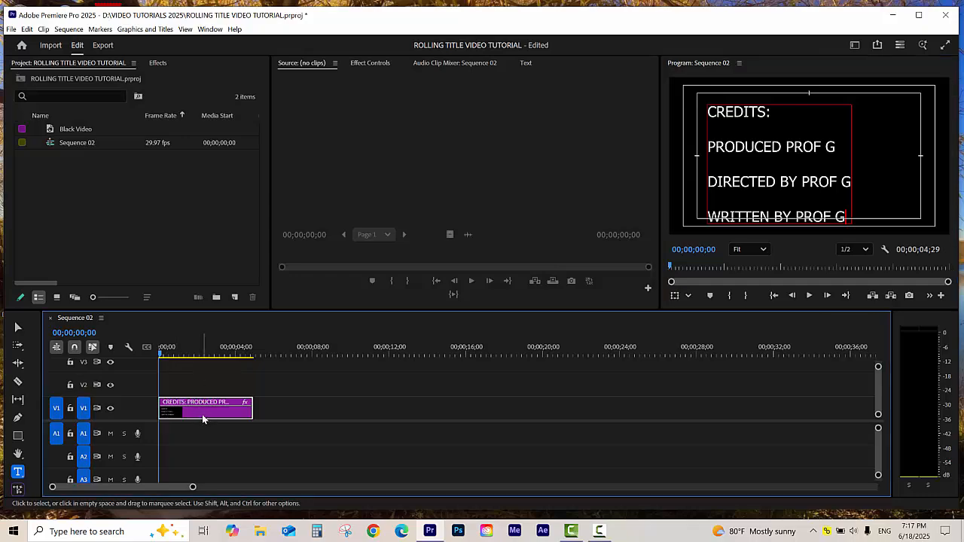
left_click(146, 30)
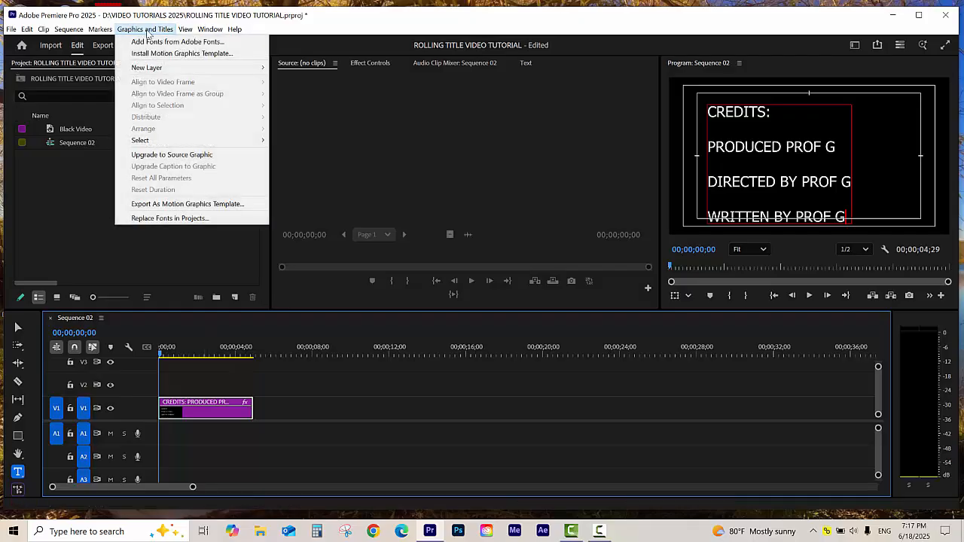
left_click(159, 156)
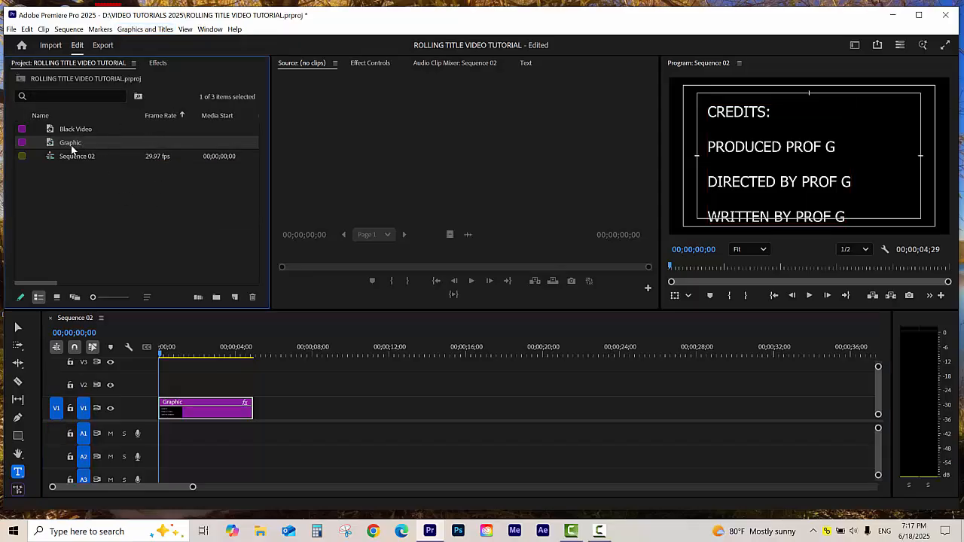
Step: Rename the Graphic item in the project as CREDITS
left_click(71, 143)
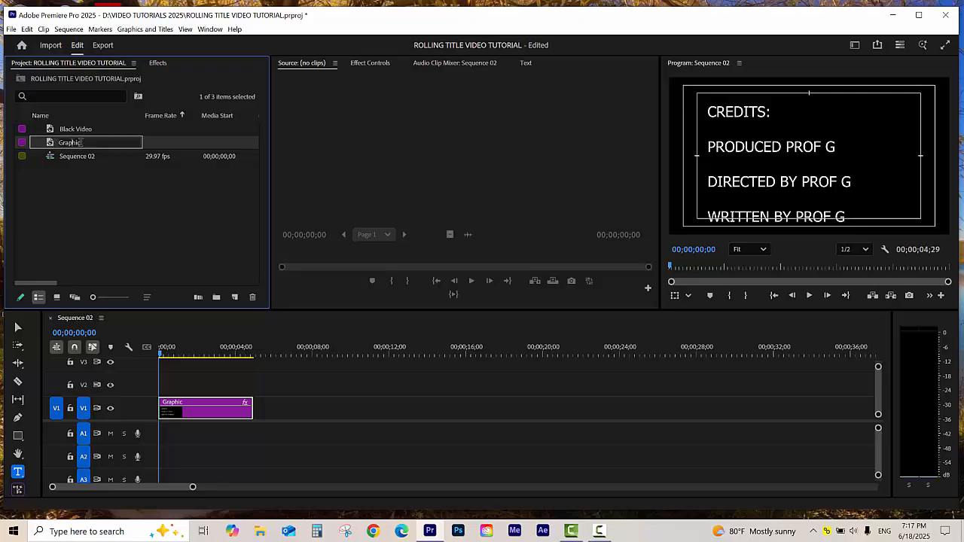
left_click_drag(80, 143, 43, 143)
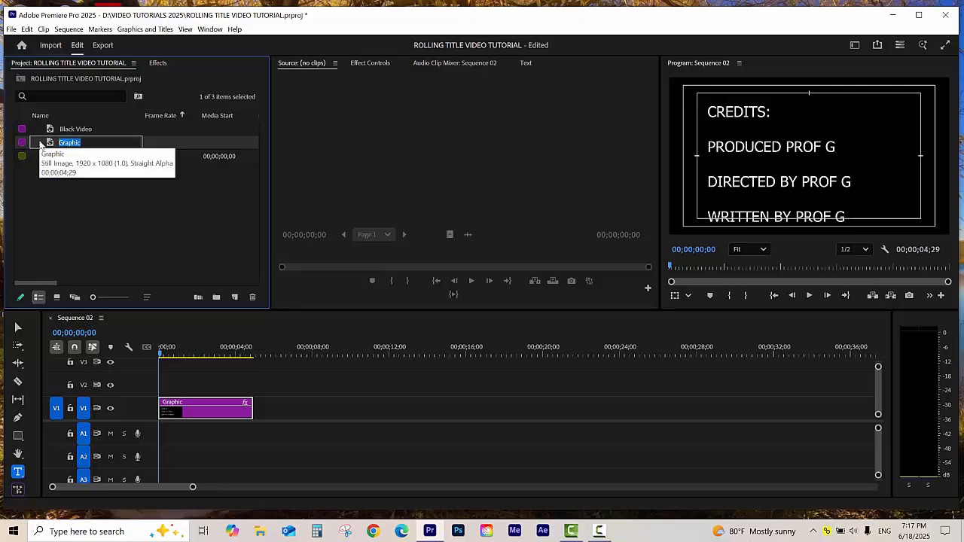
type("CREDITS")
key("Return")
left_click(147, 218)
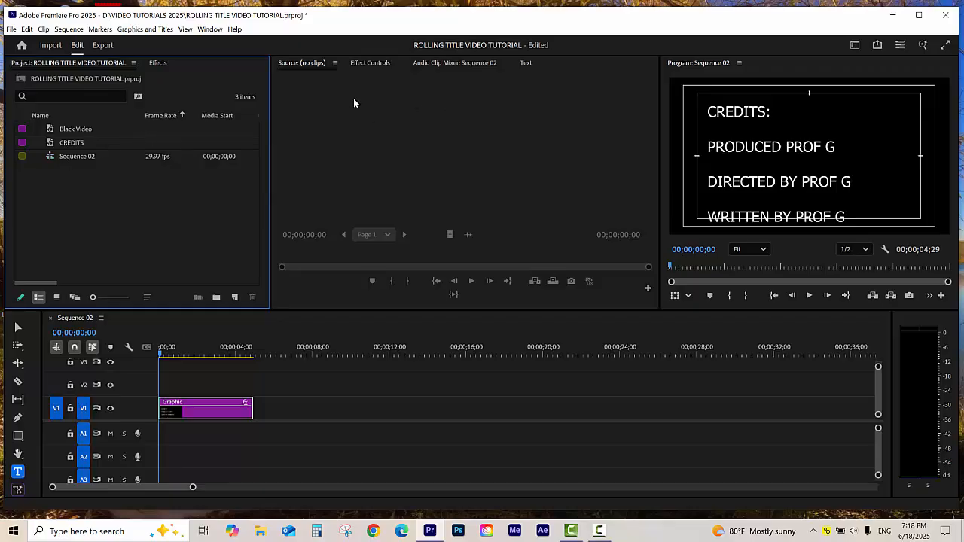
Step: Enable Vector Motion Position keyframing on the timeline graphic at 00;00;00;00 and set its vertical position to about -201
left_click(216, 391)
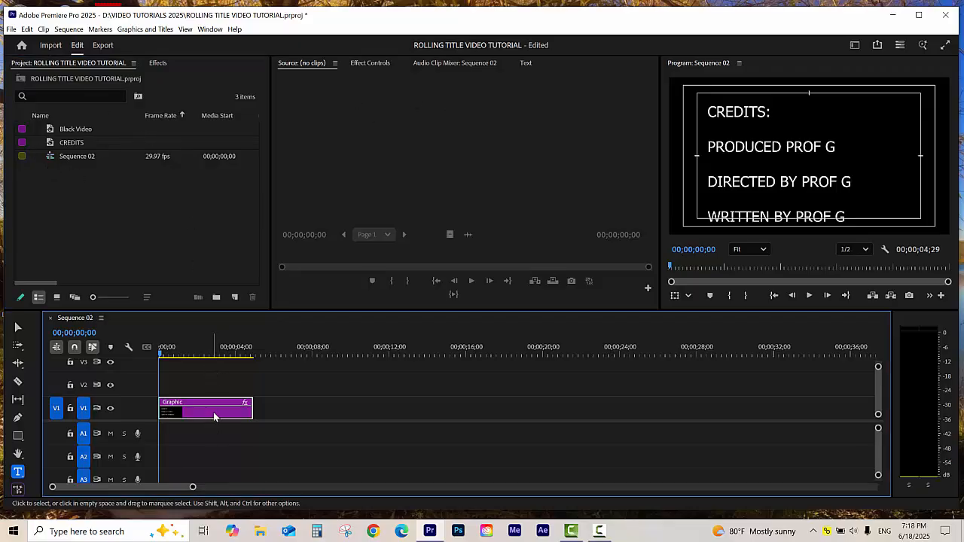
left_click(370, 63)
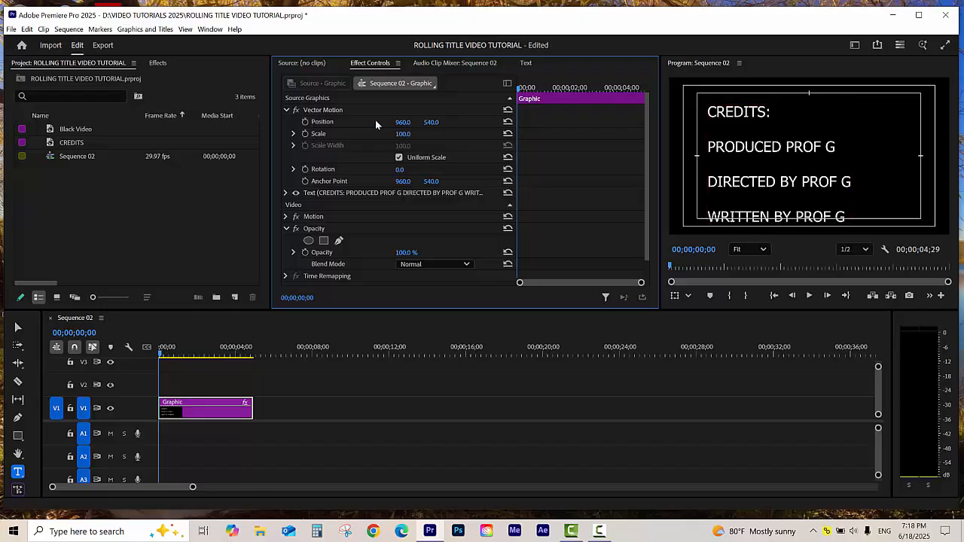
left_click(305, 123)
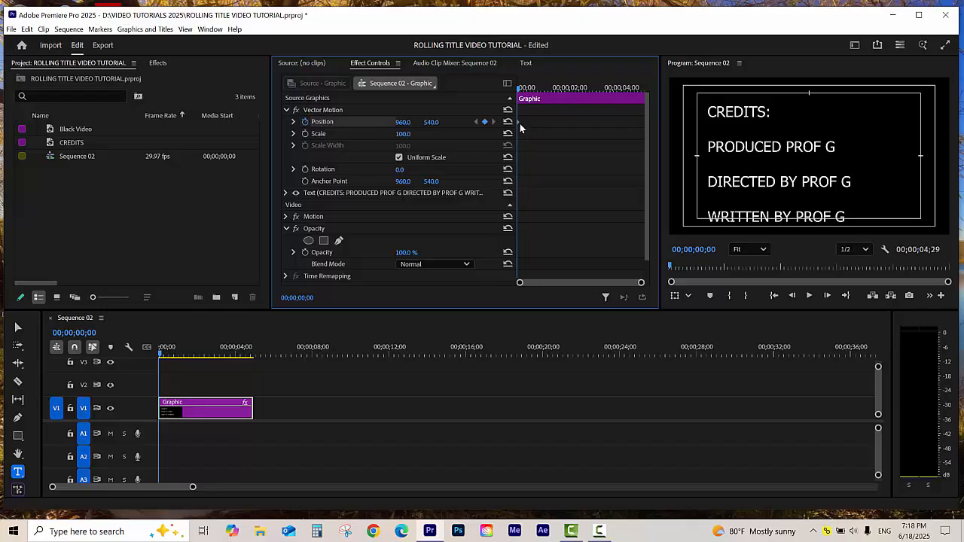
left_click_drag(430, 123, 220, 122)
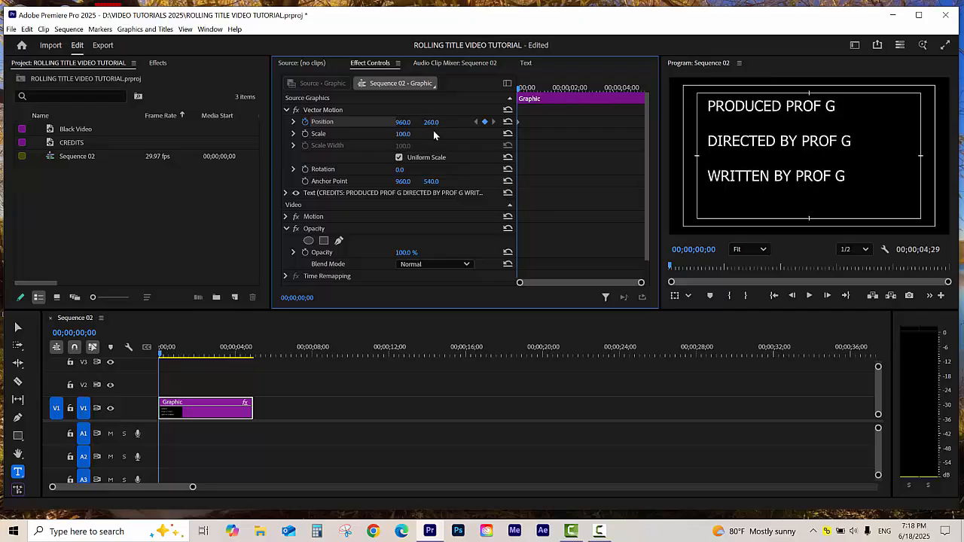
left_click_drag(430, 123, 83, 123)
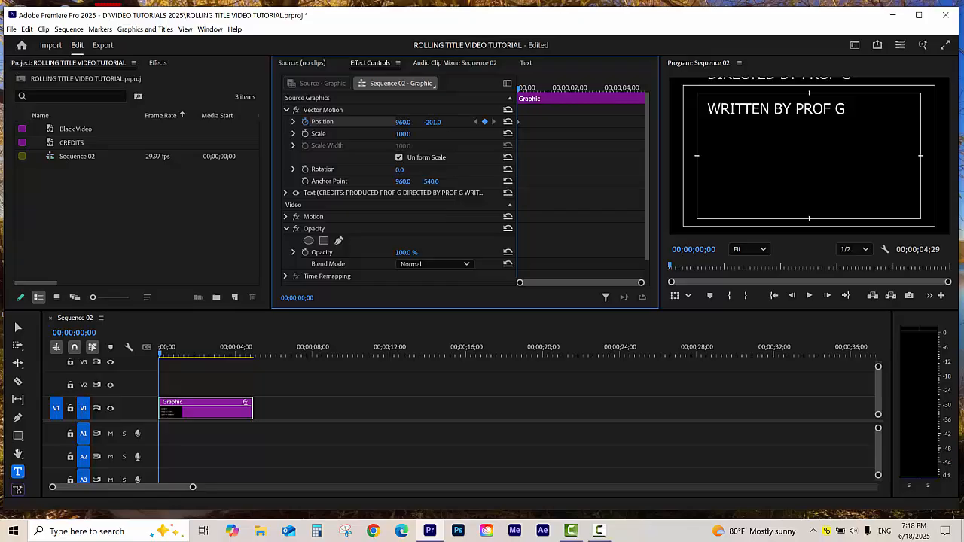
Step: Add an "EDITED BY" line with the creator's name below the "WRITTEN BY" line, separated by a blank line
left_click(849, 115)
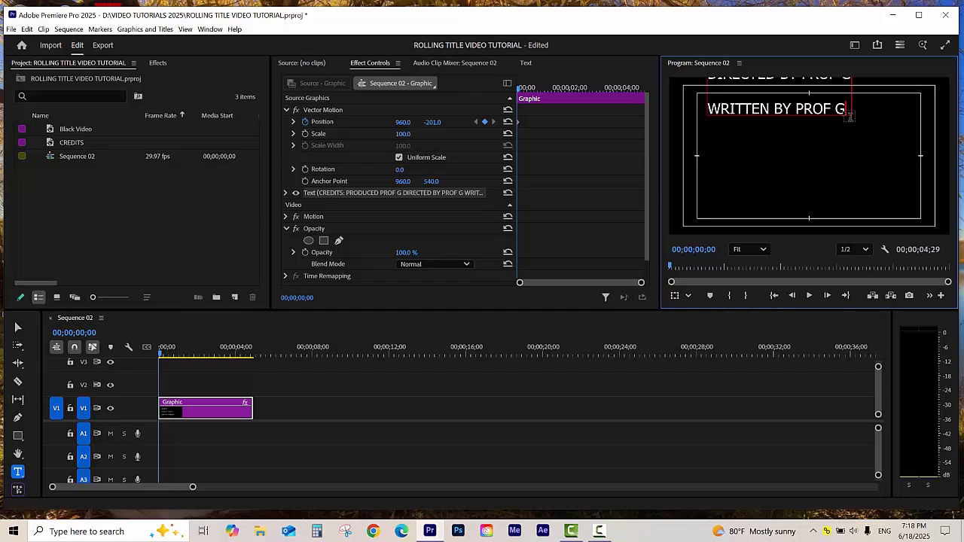
key("Return")
key("Return")
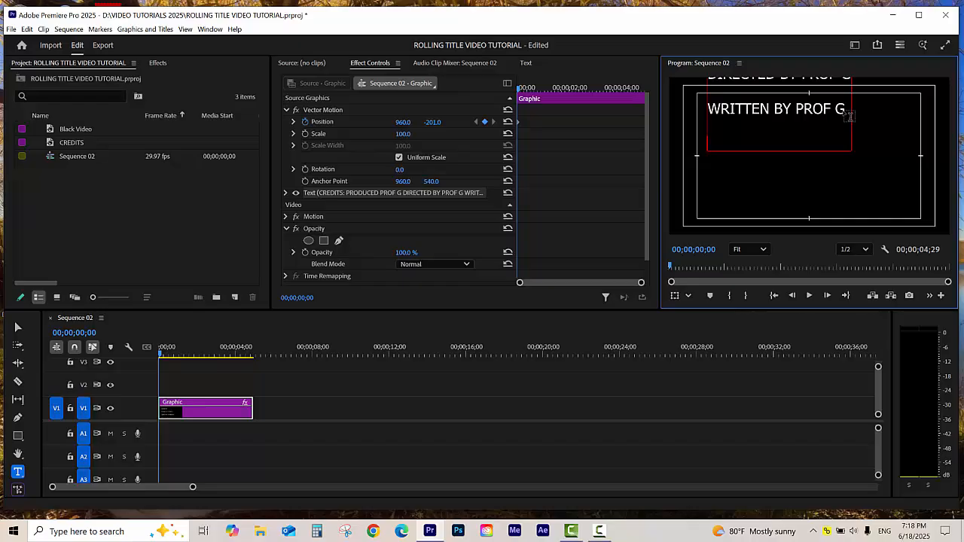
type("EDITED BY PROF")
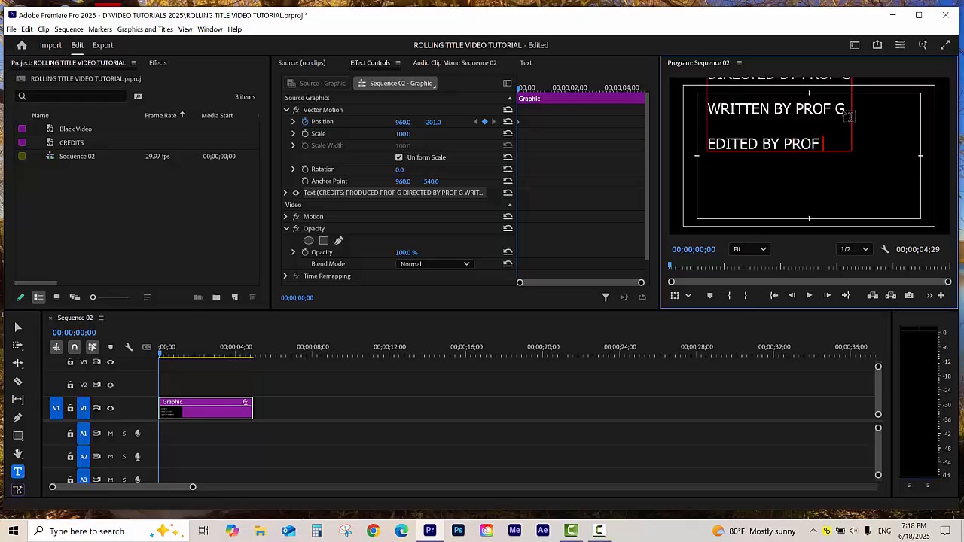
type(" G")
Step: Add "THANKS FOR WATCHING" as the closing line, leaving three blank lines below the "EDITED BY" line
key("Return")
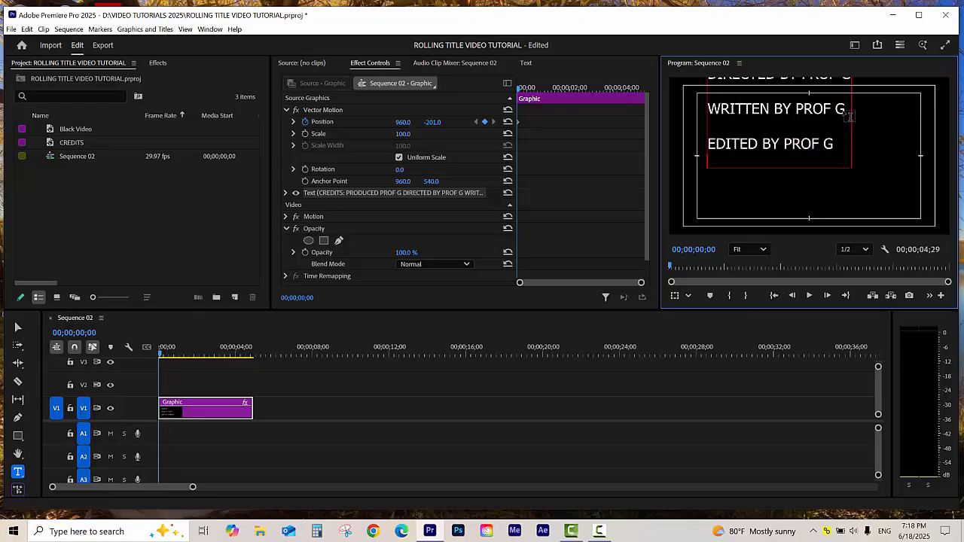
key("Return")
key("Return")
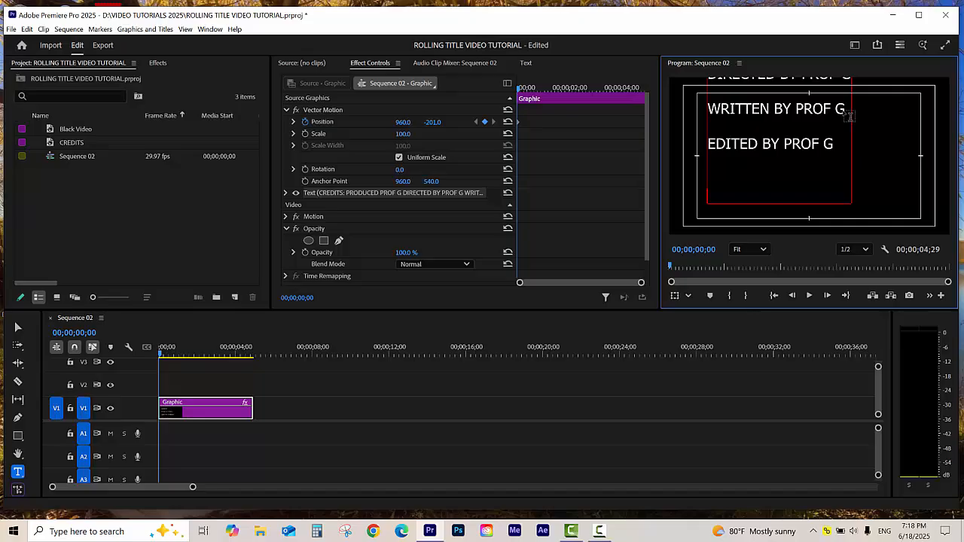
type("THANKS FOR W")
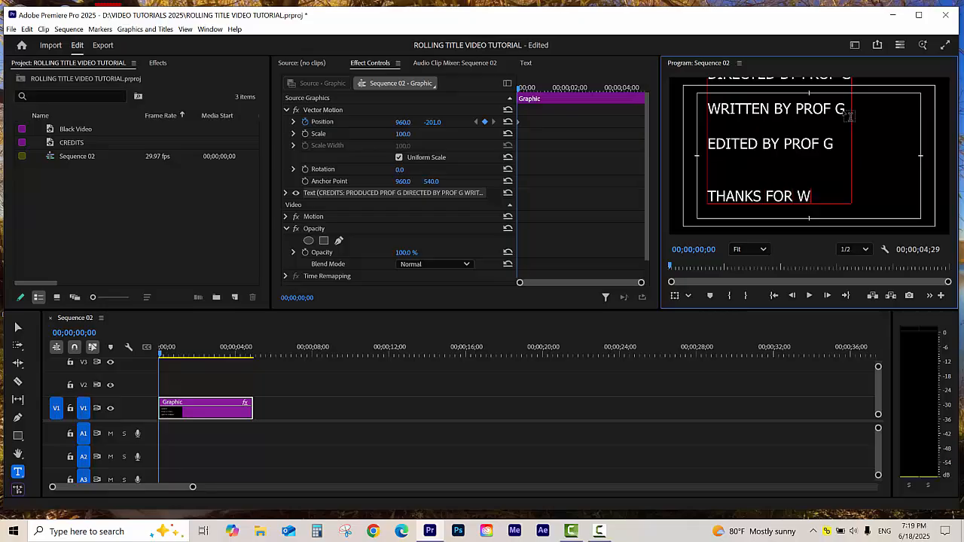
type("ATCHING")
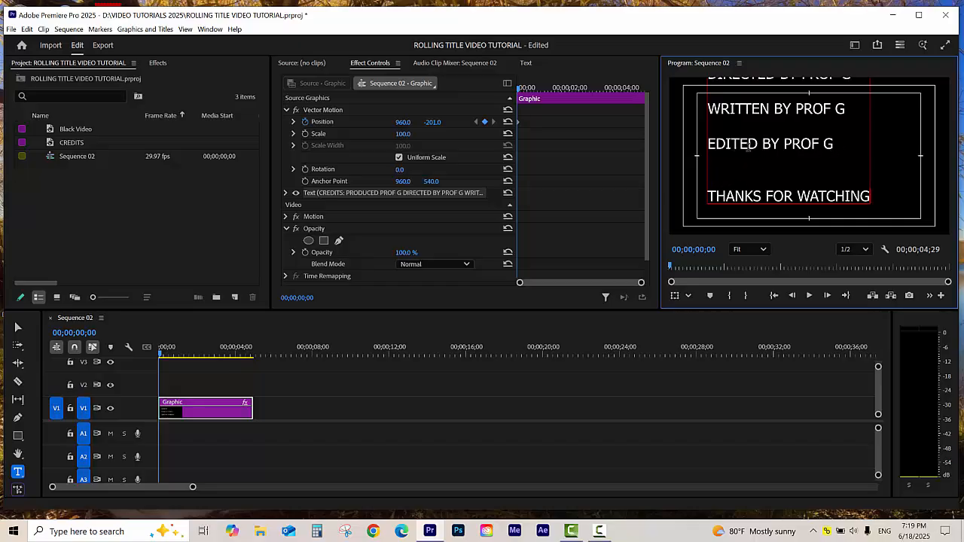
left_click(833, 144)
key("Return")
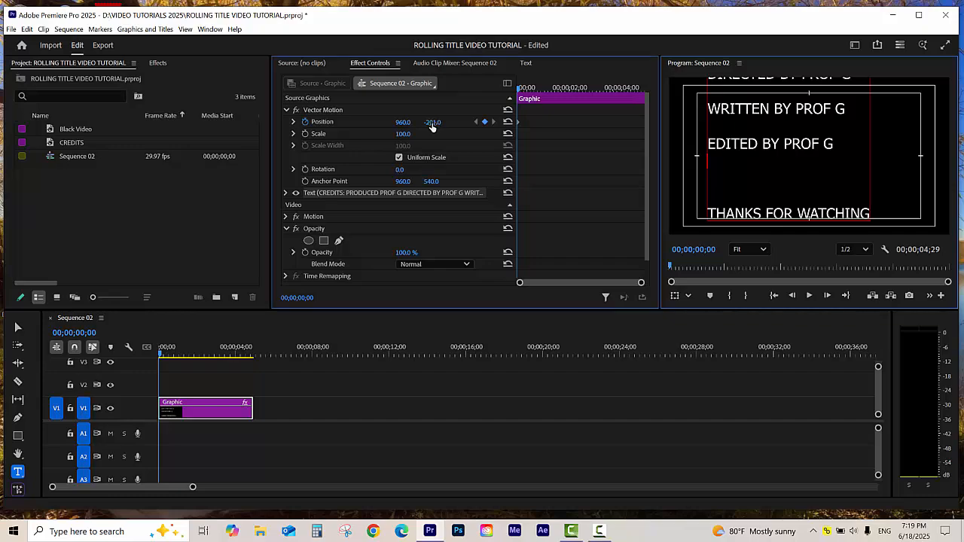
Step: Set the graphic's starting vertical position at 00;00;00;00 to 1445 so the credits begin below the frame
left_click_drag(434, 125, 525, 125)
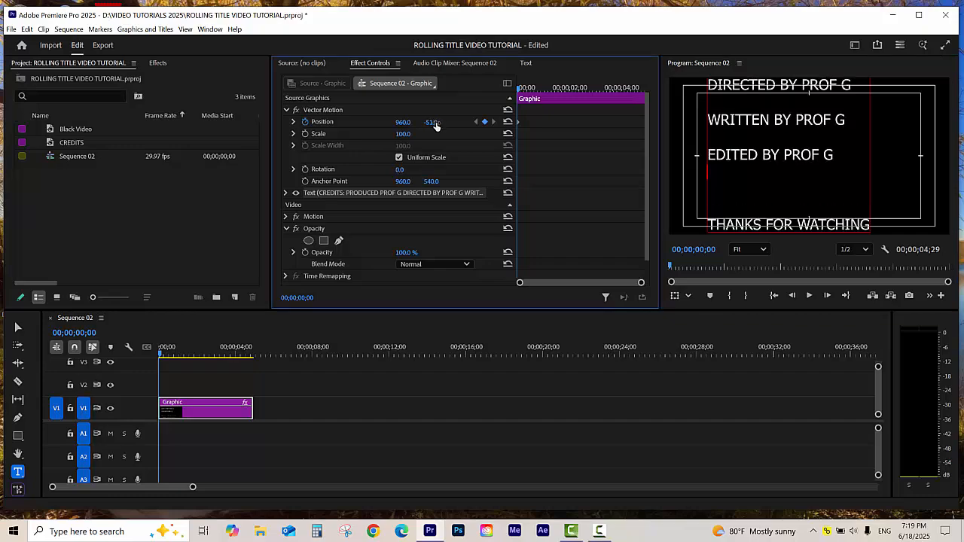
mouse_move(431, 124)
left_mouse_down()
mouse_move(524, 125)
mouse_move(432, 125)
left_mouse_up()
left_click_drag(429, 122, 450, 155)
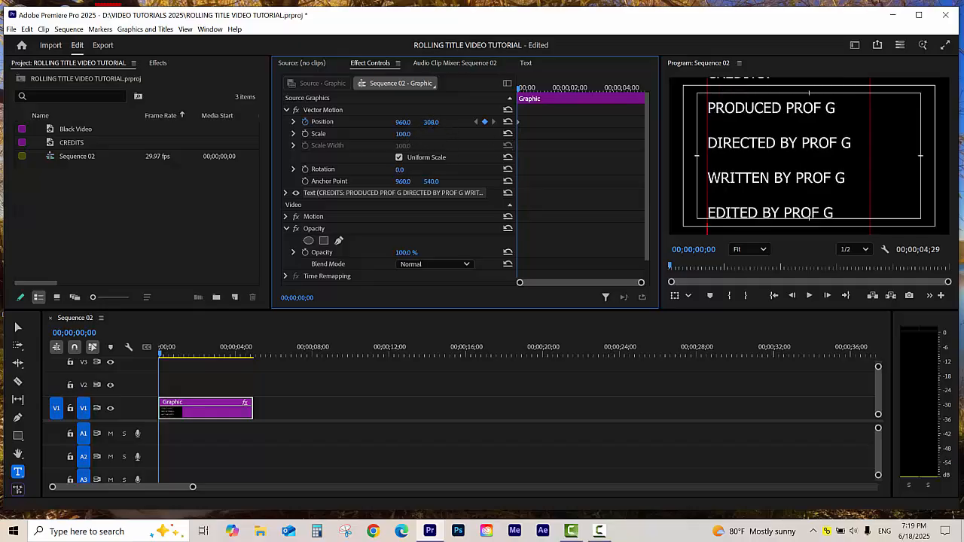
left_click_drag(431, 122, 523, 132)
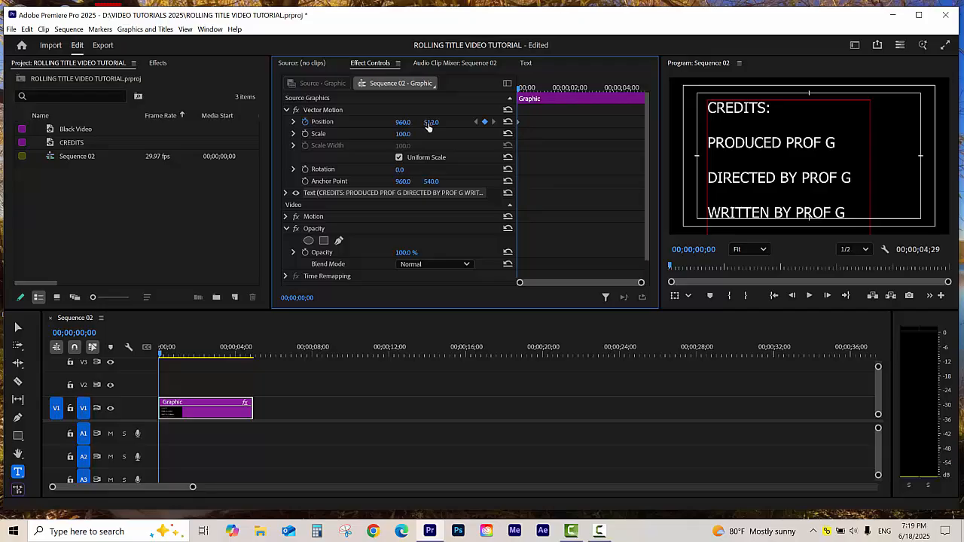
mouse_move(431, 122)
left_mouse_down()
mouse_move(561, 127)
mouse_move(432, 125)
left_mouse_up()
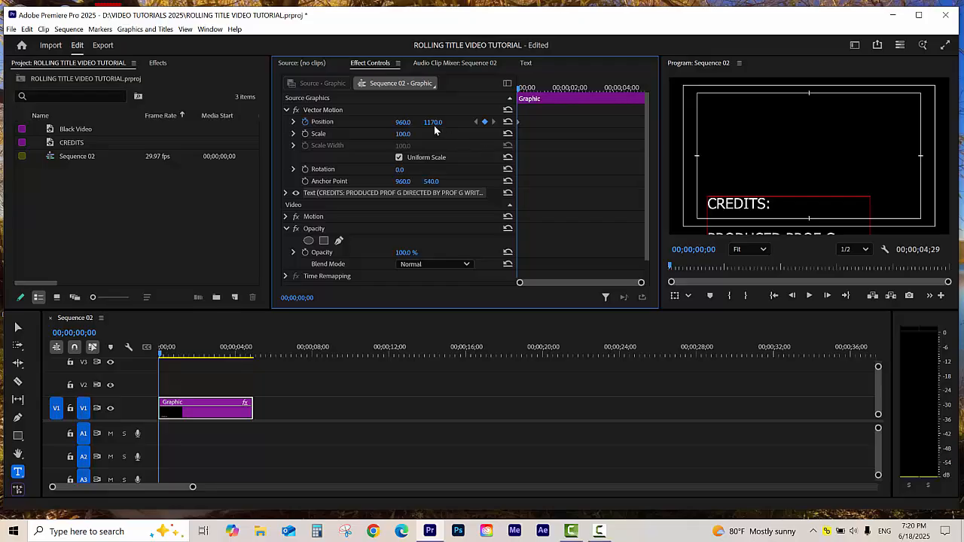
left_click_drag(433, 122, 490, 122)
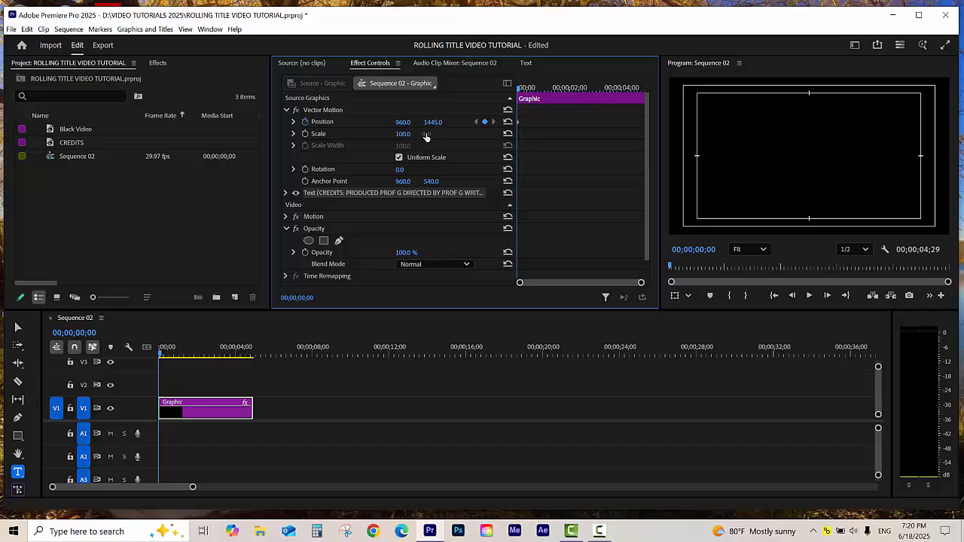
Step: Add a Vector Motion Position keyframe at 00;00;04;21 and set its vertical position to -752
left_click_drag(518, 91, 640, 102)
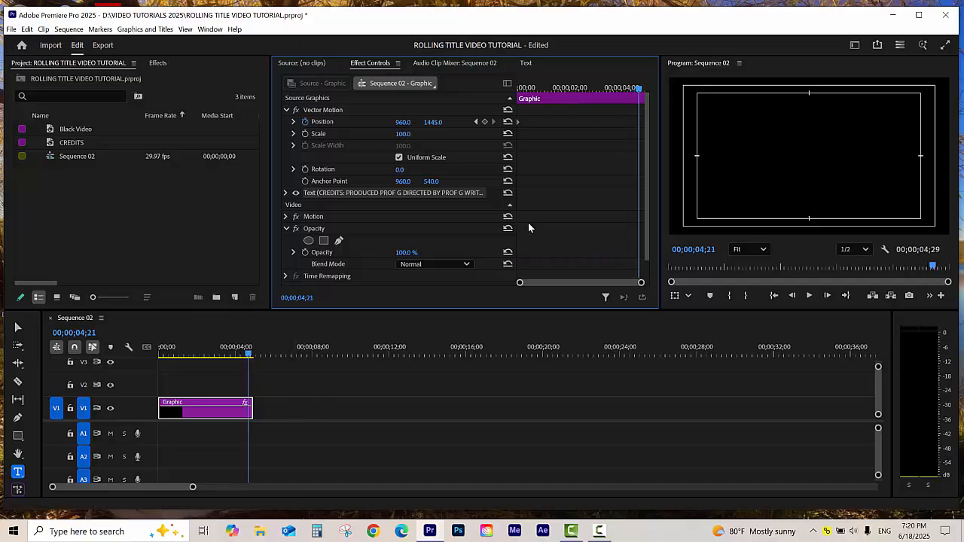
left_click(484, 122)
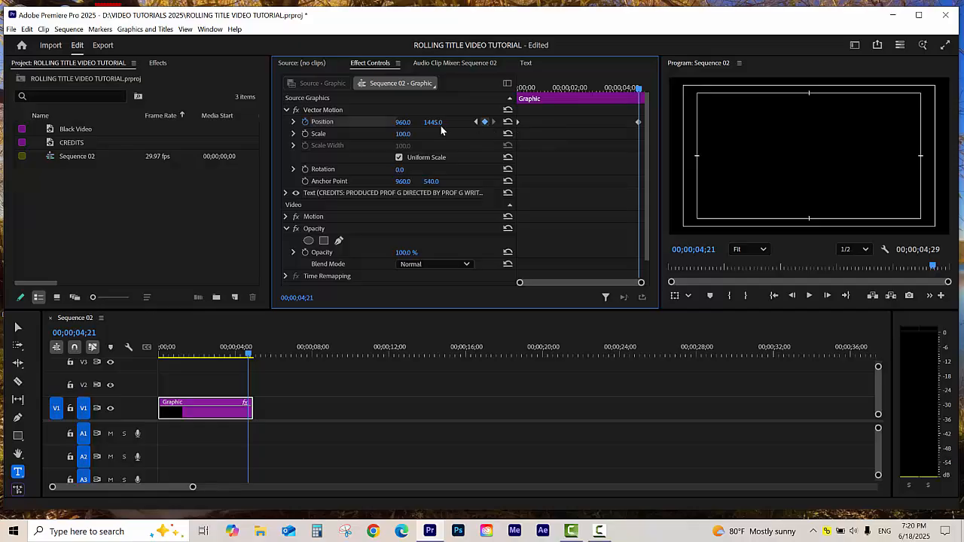
mouse_move(433, 122)
left_mouse_down()
mouse_move(444, 126)
mouse_move(433, 126)
left_mouse_up()
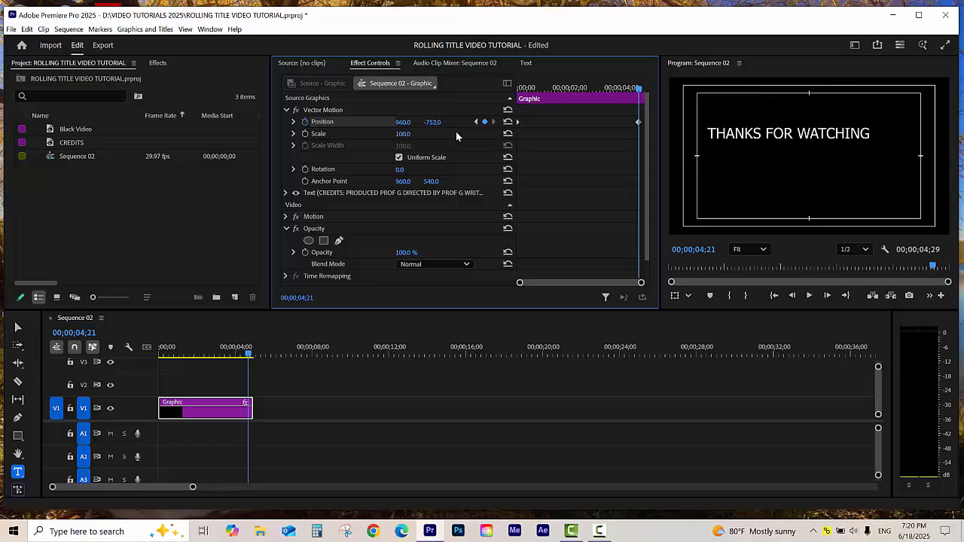
Step: Save the project and preview the credits roll from the beginning to check its speed
left_click_drag(640, 92, 616, 110)
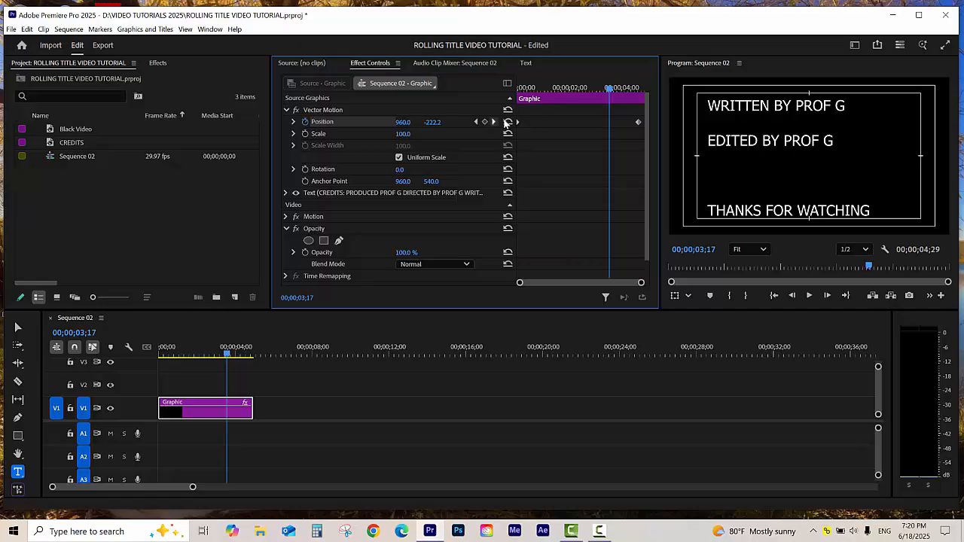
key("space")
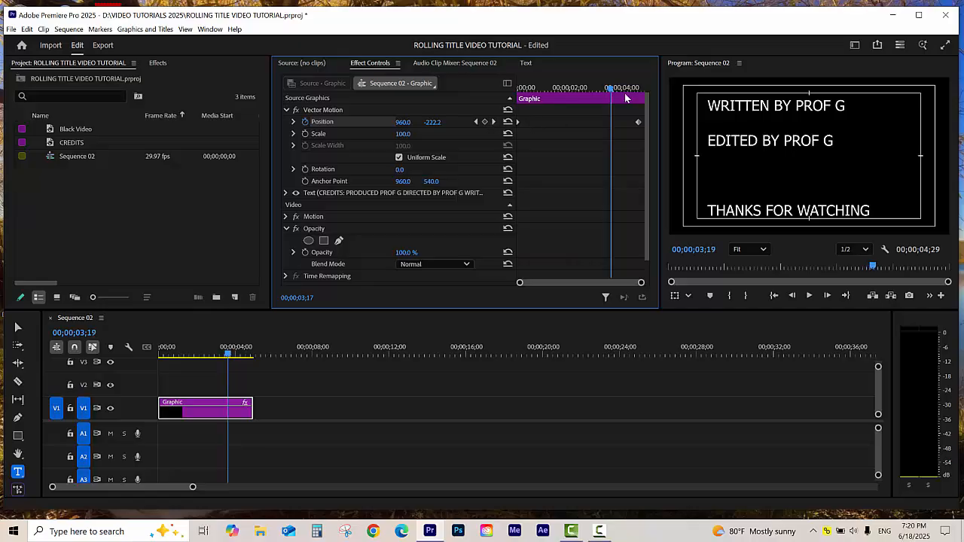
left_click(494, 122)
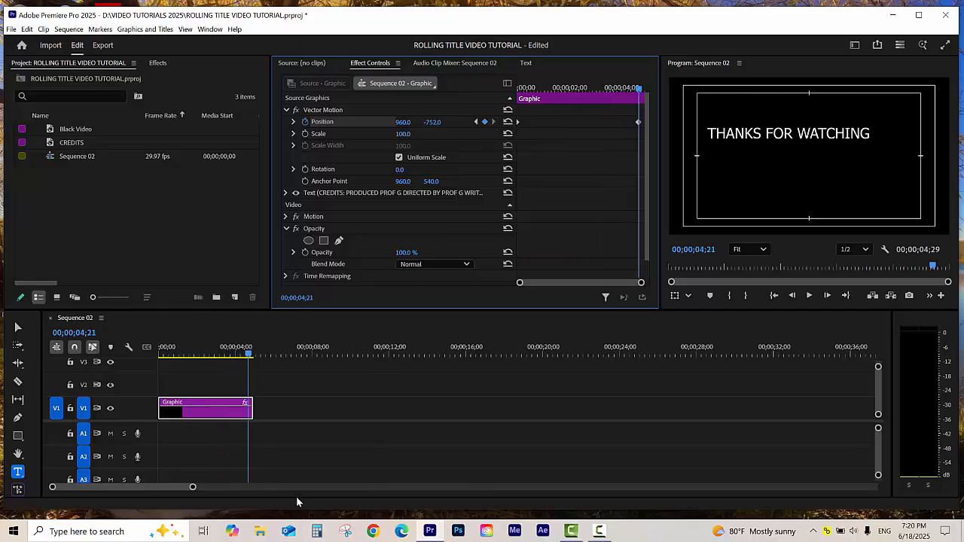
left_click_drag(231, 353, 156, 361)
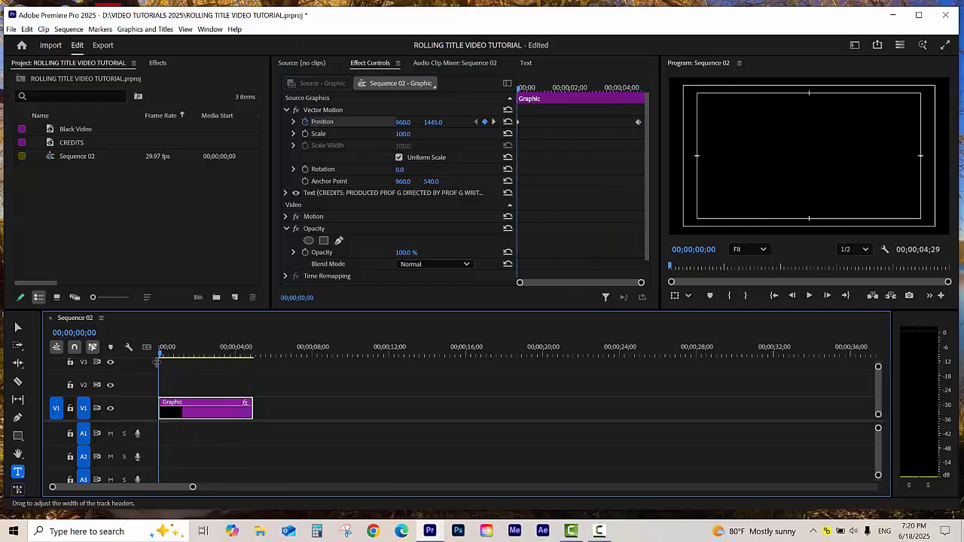
key("ctrl+s")
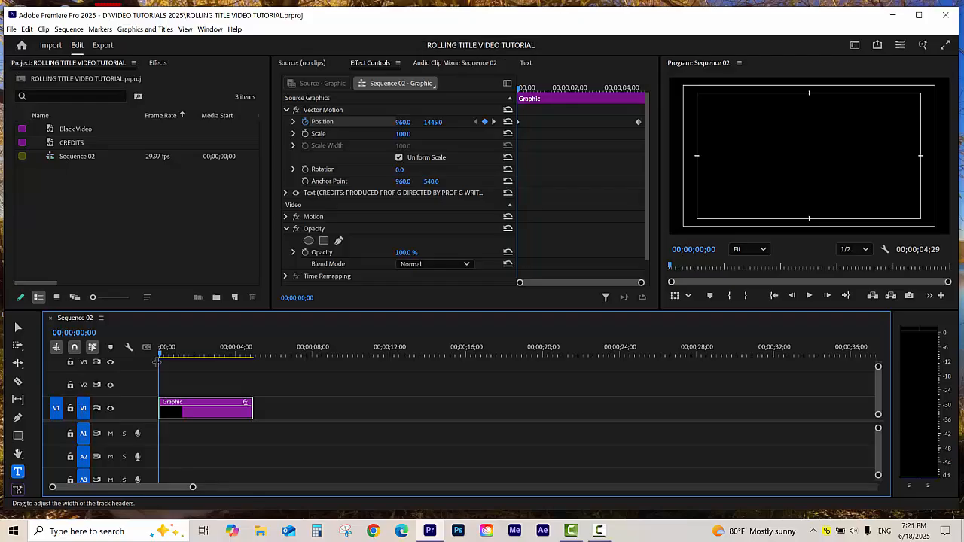
key("space")
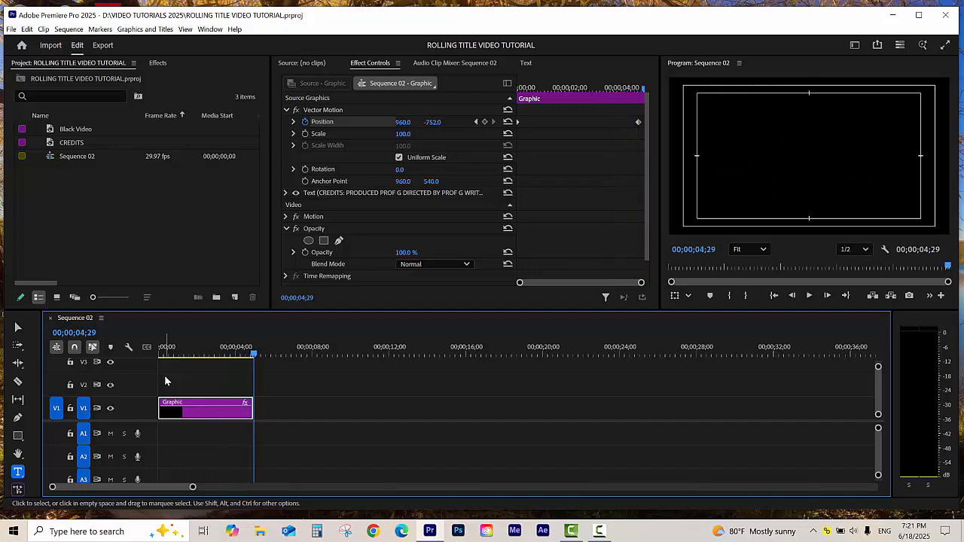
mouse_move(236, 358)
left_mouse_down()
mouse_move(216, 358)
mouse_move(233, 358)
left_mouse_up()
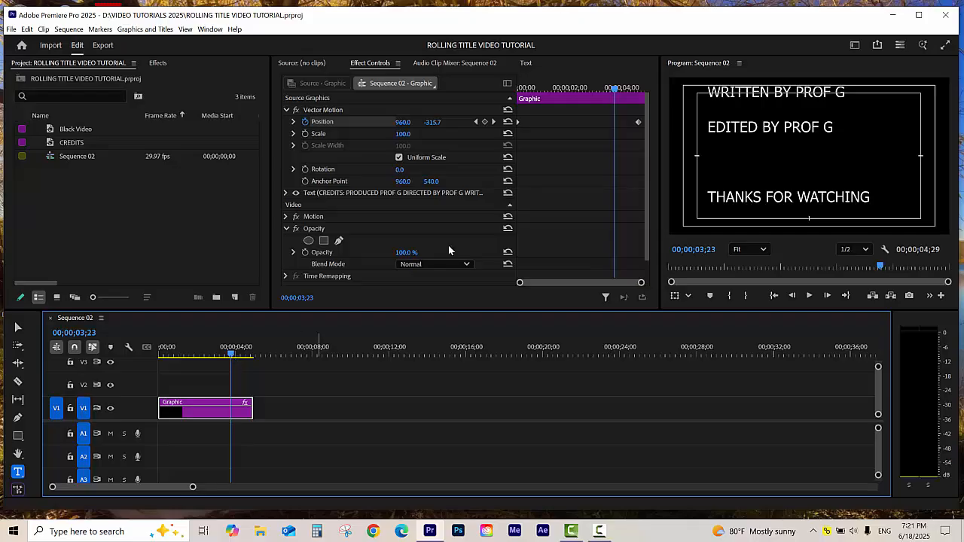
left_click(494, 122)
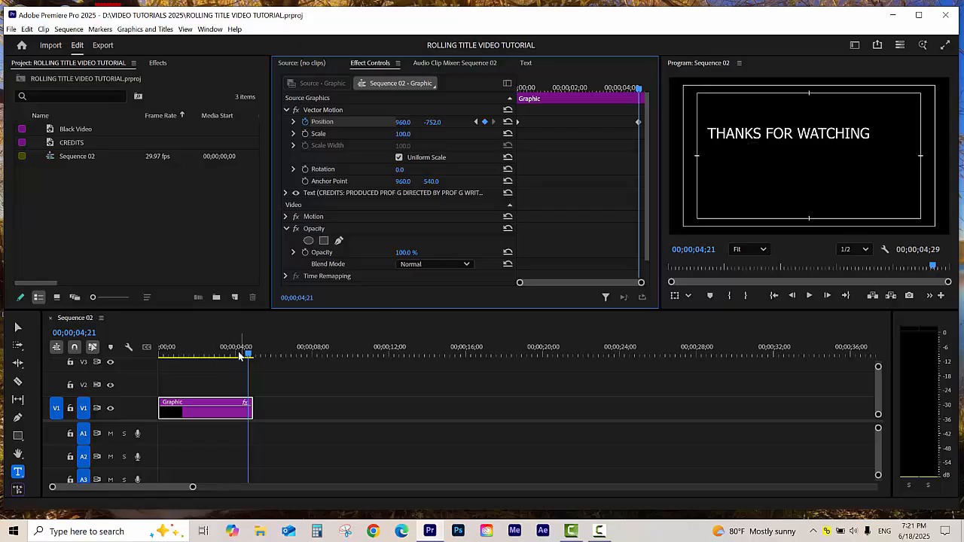
left_click_drag(240, 355, 225, 361)
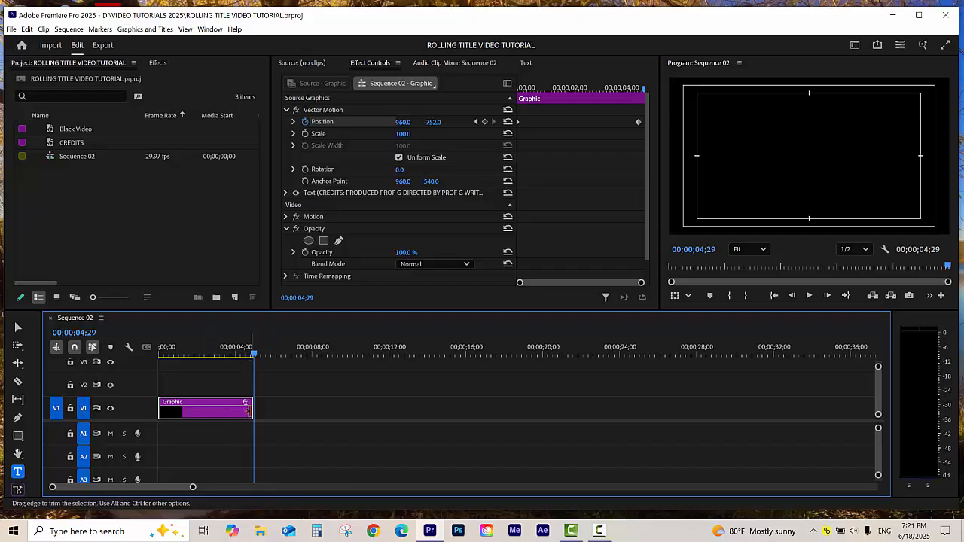
Step: Extend the Graphic clip on V1 so that it ends at 00;00;15;00
left_click_drag(248, 411, 440, 402)
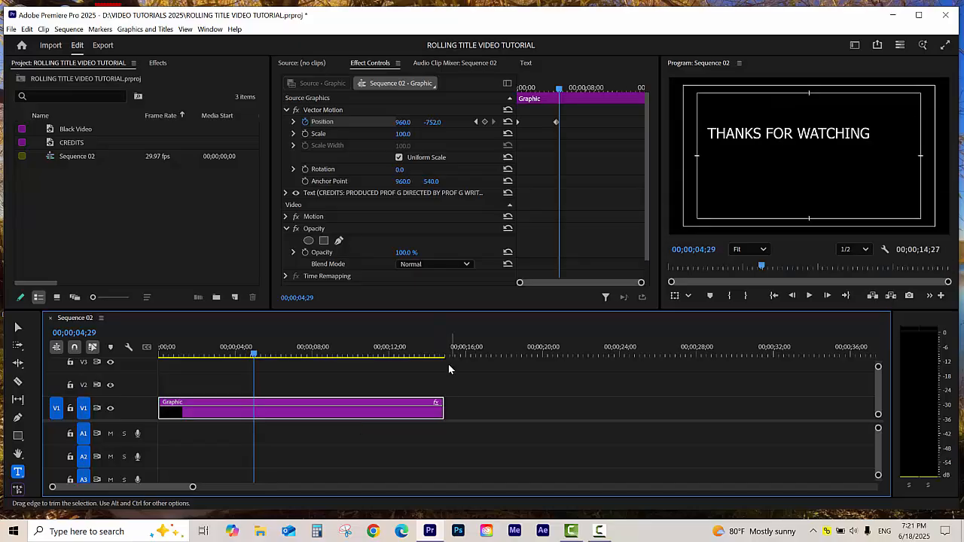
left_click(445, 352)
key("equal")
key("equal")
key("equal")
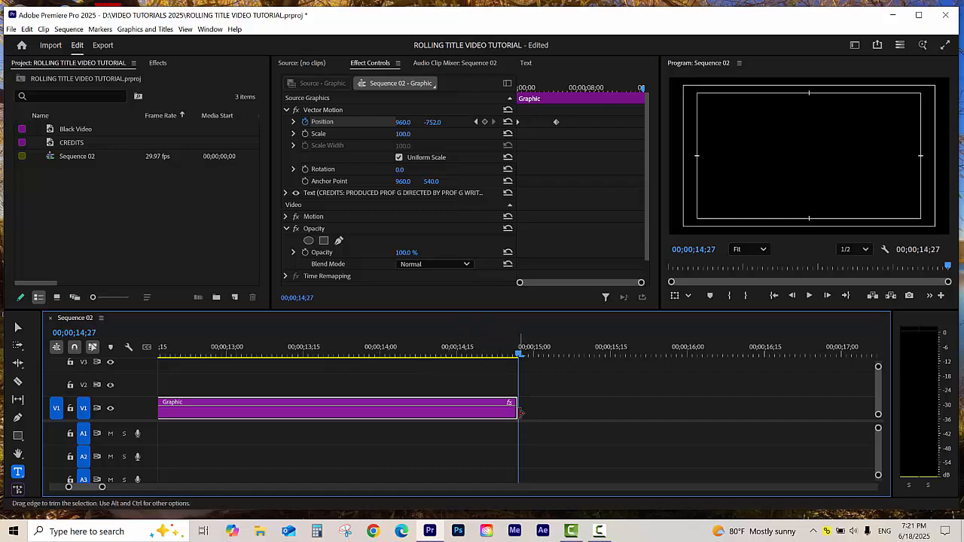
left_click_drag(516, 411, 532, 410)
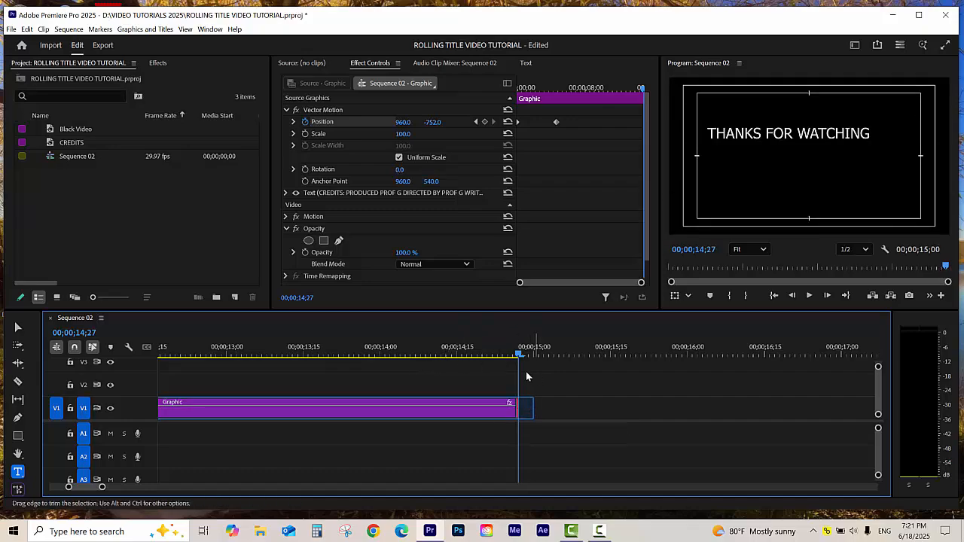
left_click(510, 352)
key("backslash")
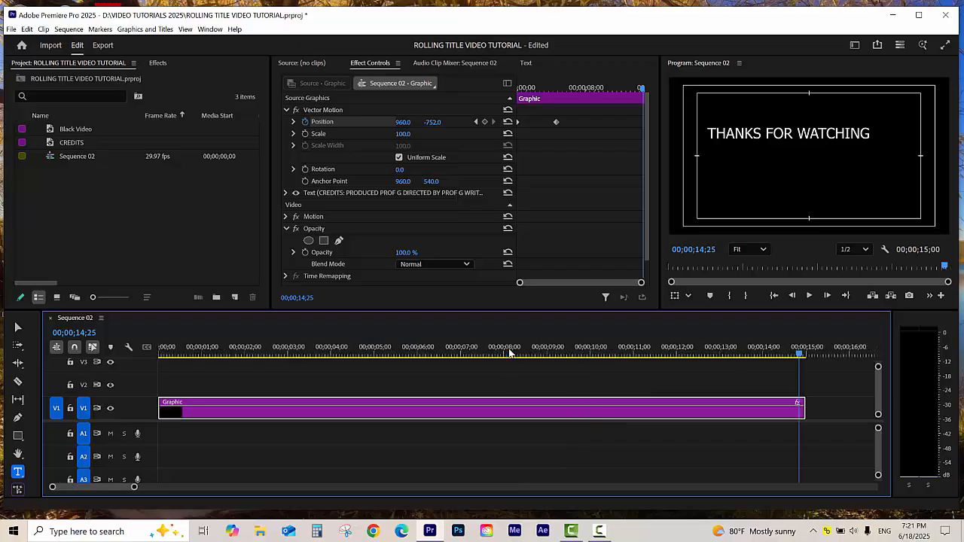
Step: Move the closing Position keyframe out to about 13.5 seconds and play the credits from the start
left_click_drag(647, 354, 262, 352)
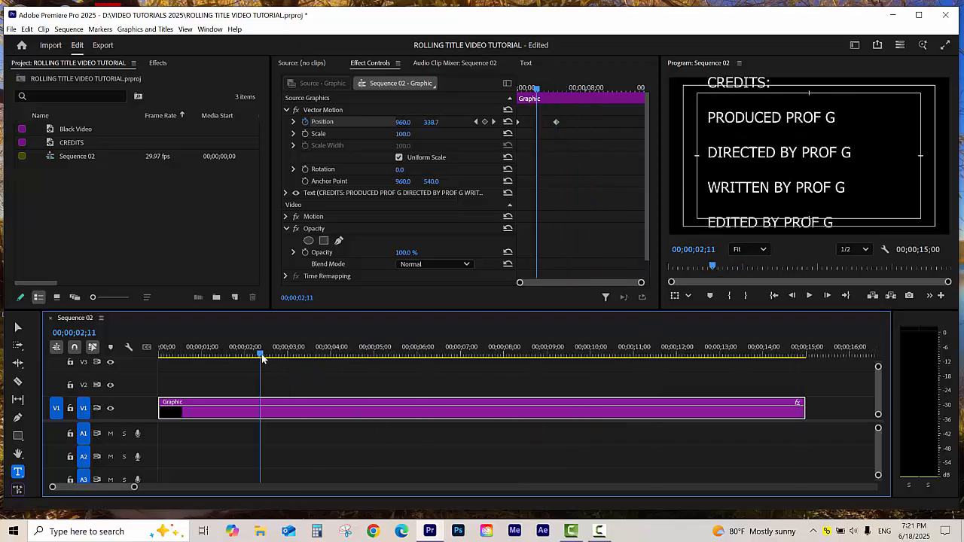
left_click_drag(555, 125, 635, 126)
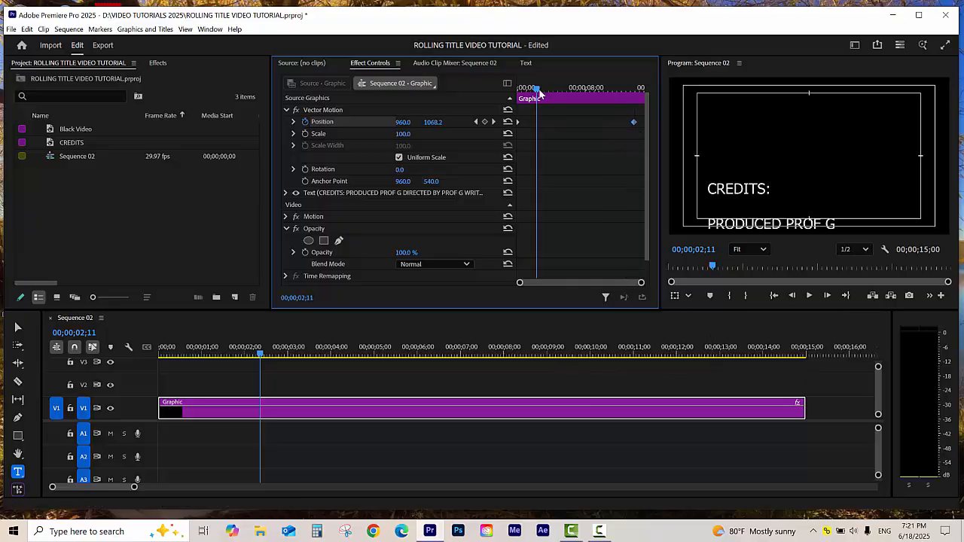
left_click_drag(539, 92, 558, 113)
left_click(159, 353)
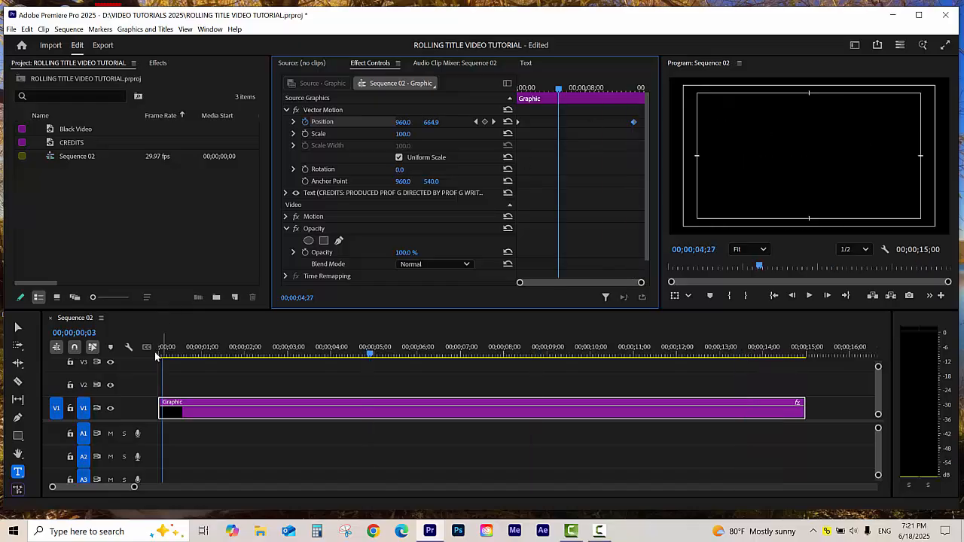
key("space")
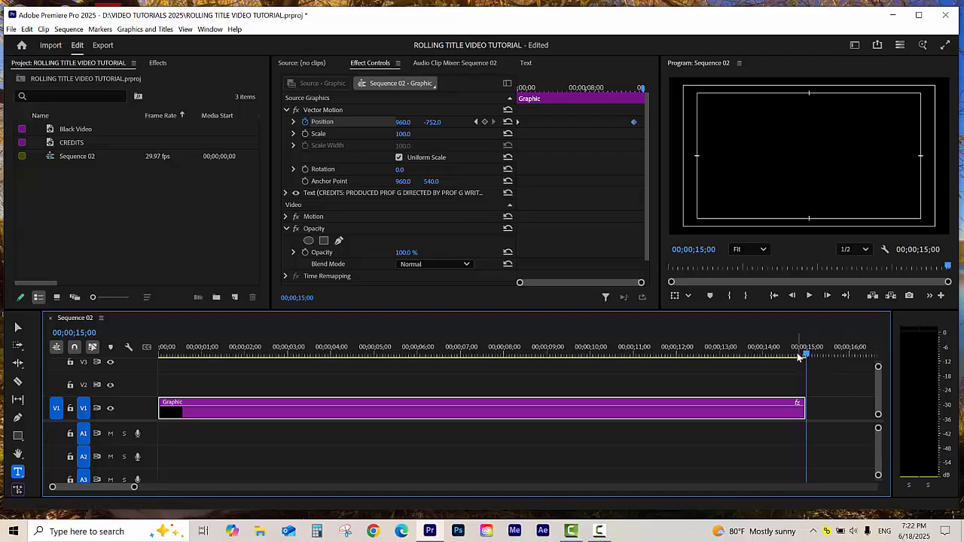
Step: Move the closing Position keyframe earlier, to about 12 seconds, and play the roll from about 00;00;07;02 to its end
left_click_drag(804, 355, 775, 354)
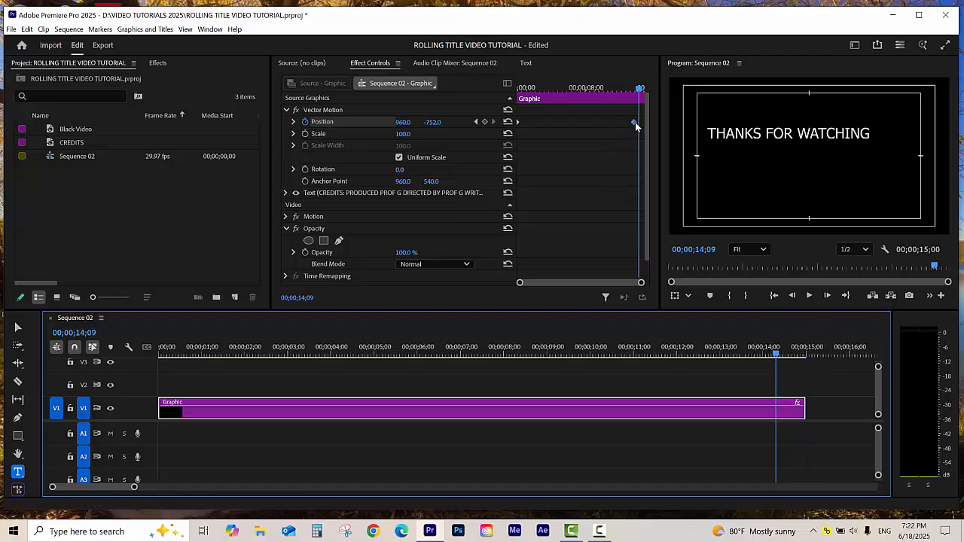
left_click_drag(627, 123, 618, 125)
left_click_drag(579, 89, 577, 94)
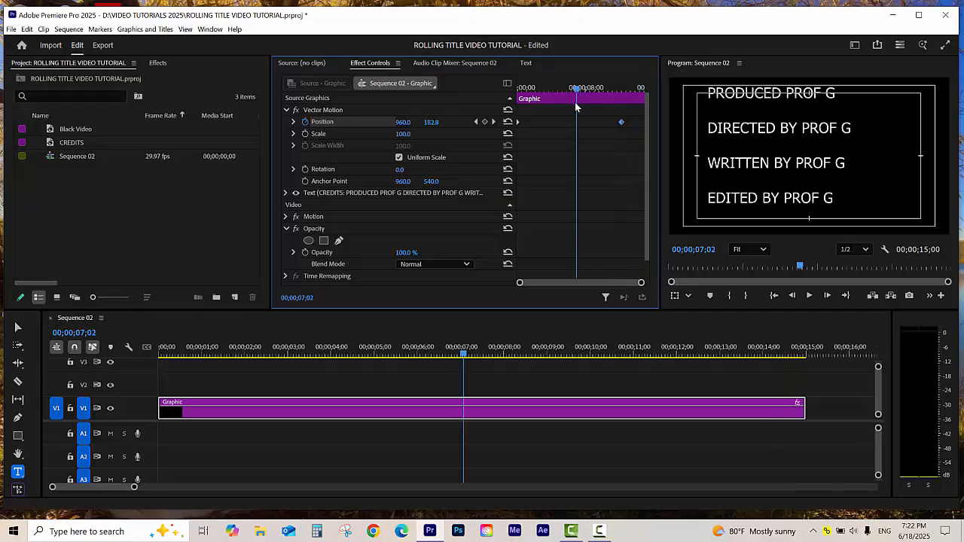
key("space")
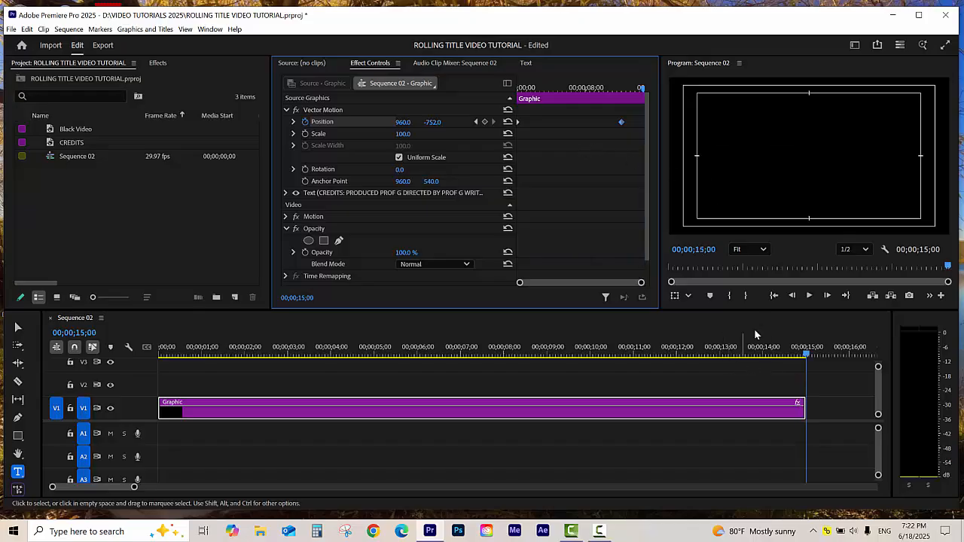
left_click(791, 359)
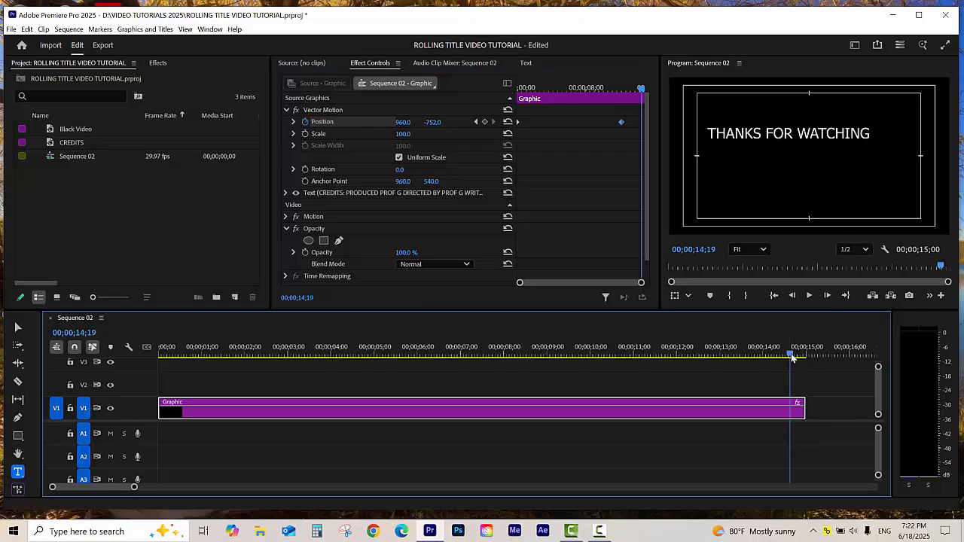
key("minus")
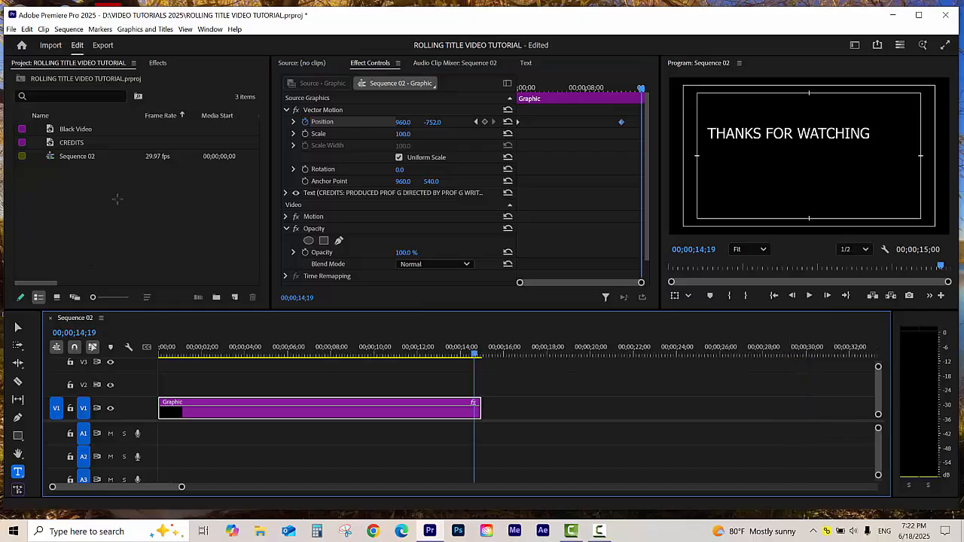
left_click(116, 199)
right_click(127, 202)
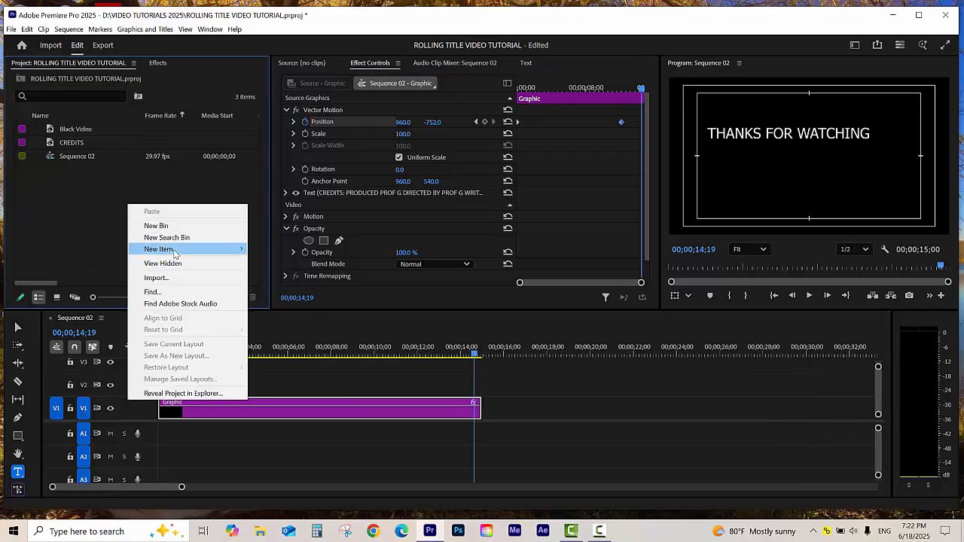
left_click(79, 173)
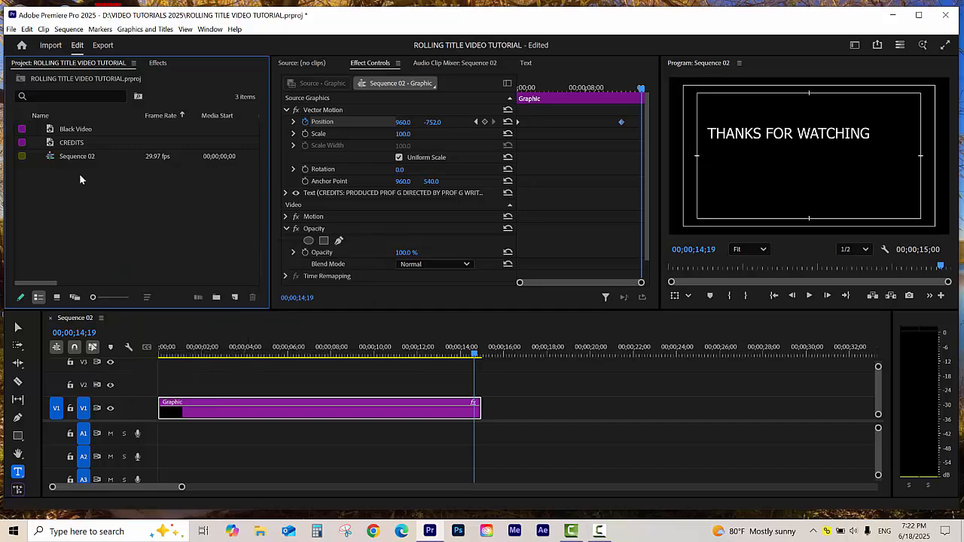
Step: Place Black Video directly after the Graphic clip on V1 and trim it to end at about 00;00;17;06
left_click(52, 133)
left_click_drag(480, 352, 488, 416)
left_click(523, 354)
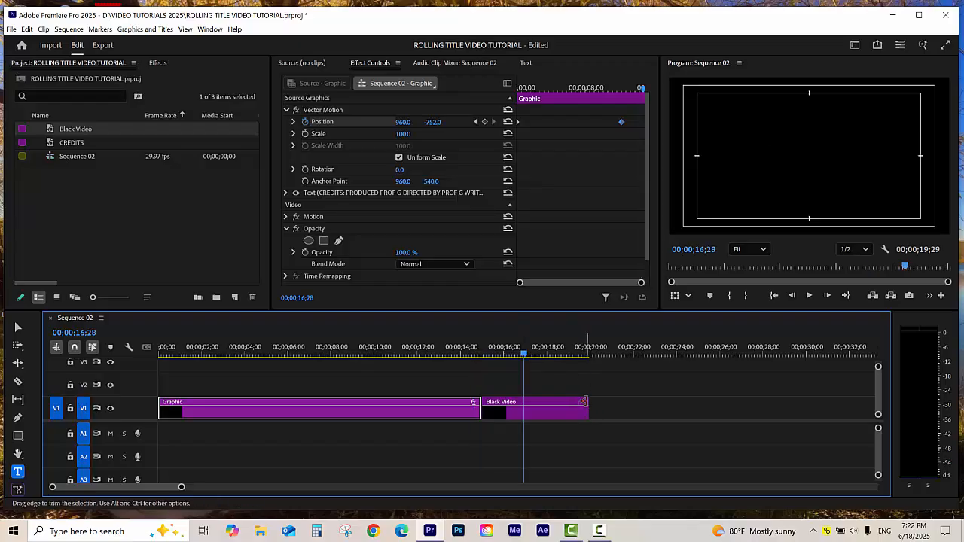
left_click_drag(588, 406, 524, 427)
left_click(500, 369)
Step: Add a Cross Dissolve video transition centred on the cut between the Graphic and Black Video clips at 00;00;15;00
left_click(482, 354)
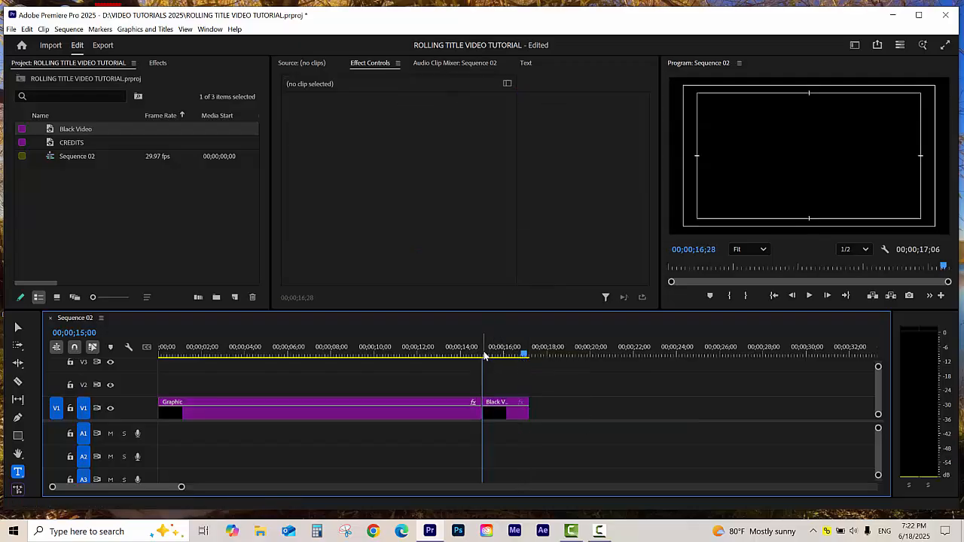
left_click(158, 63)
left_click(17, 169)
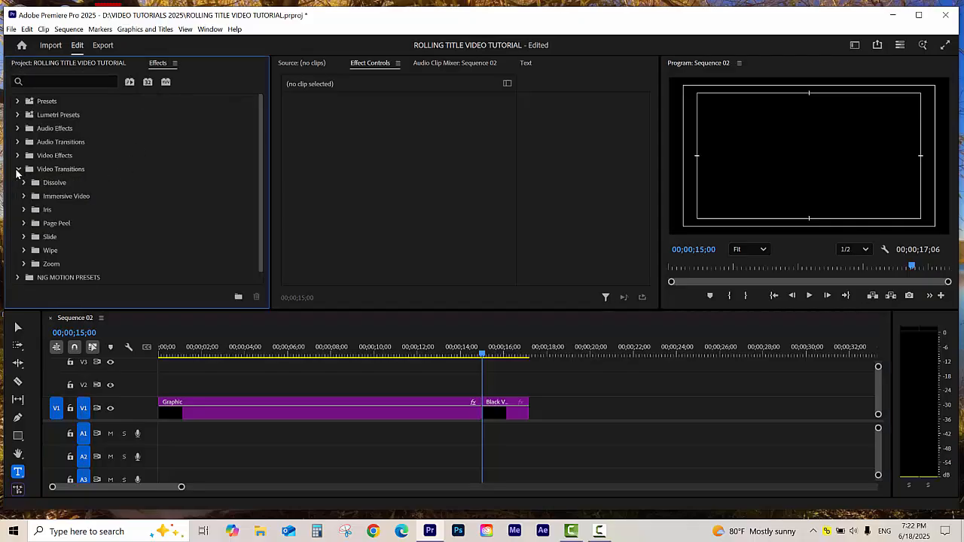
left_click(25, 183)
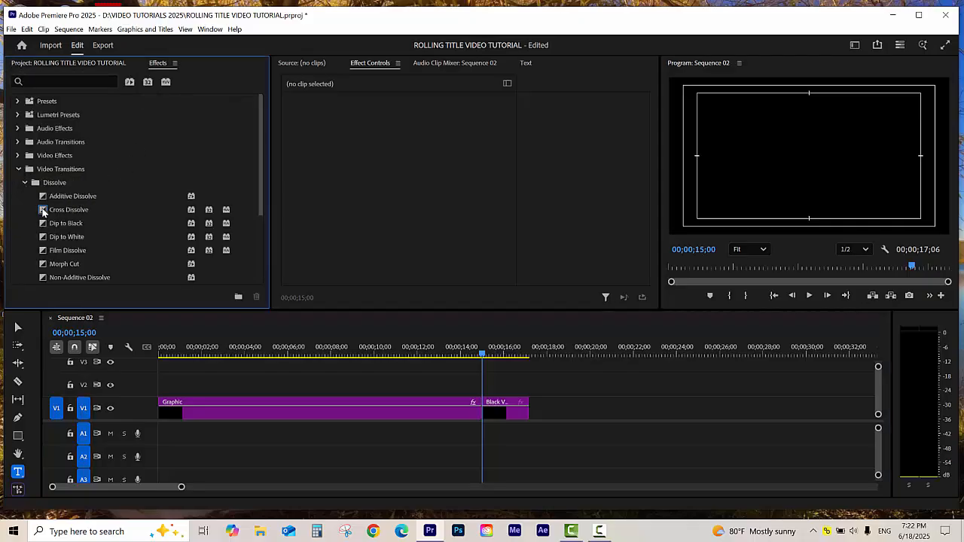
left_click_drag(43, 210, 486, 421)
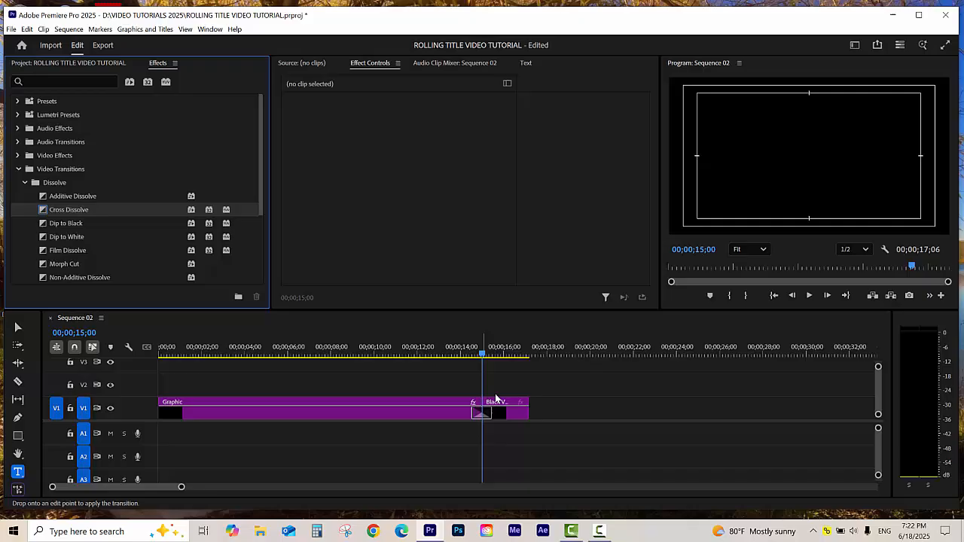
left_click_drag(495, 399, 493, 400)
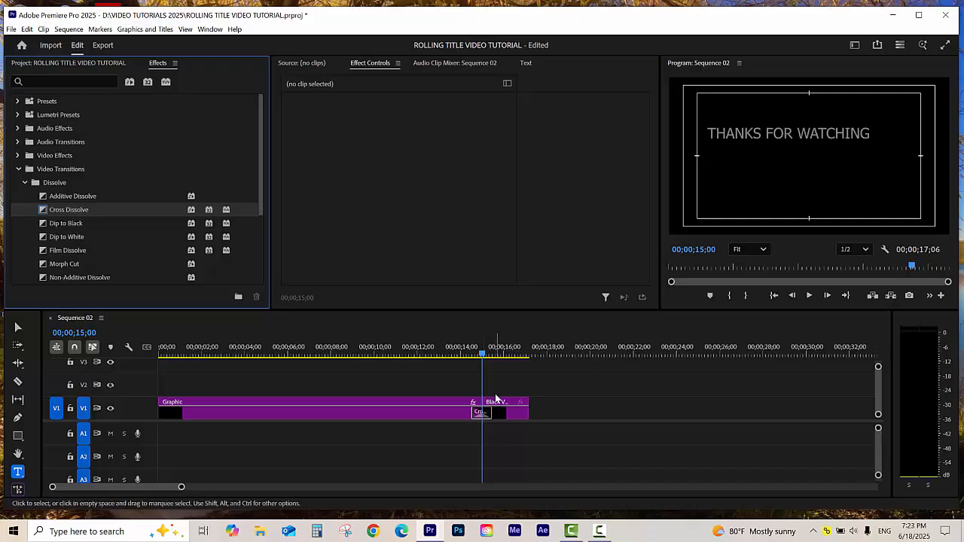
Step: Set the Cross Dissolve's duration to 15 frames (00;00;00;15)
key("=")
key("=")
key("=")
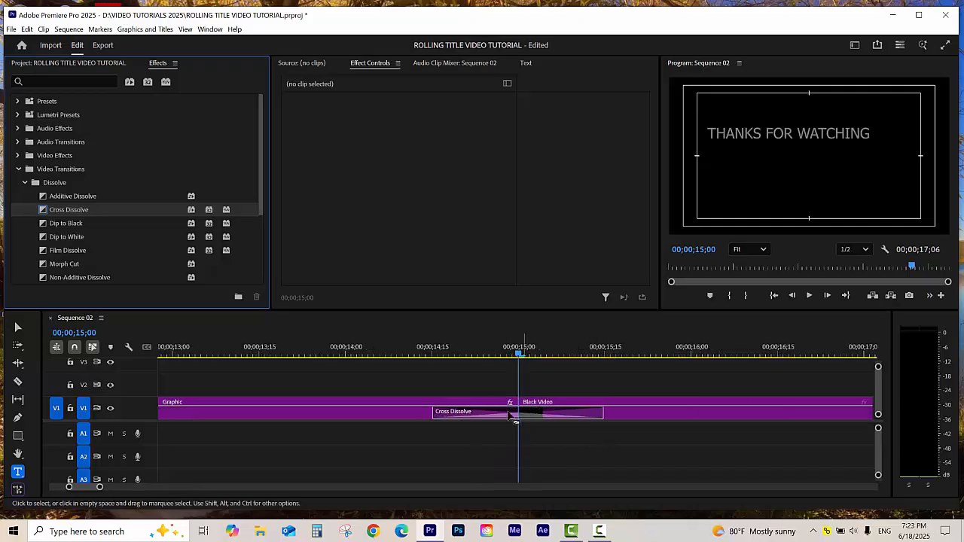
double_click(507, 416)
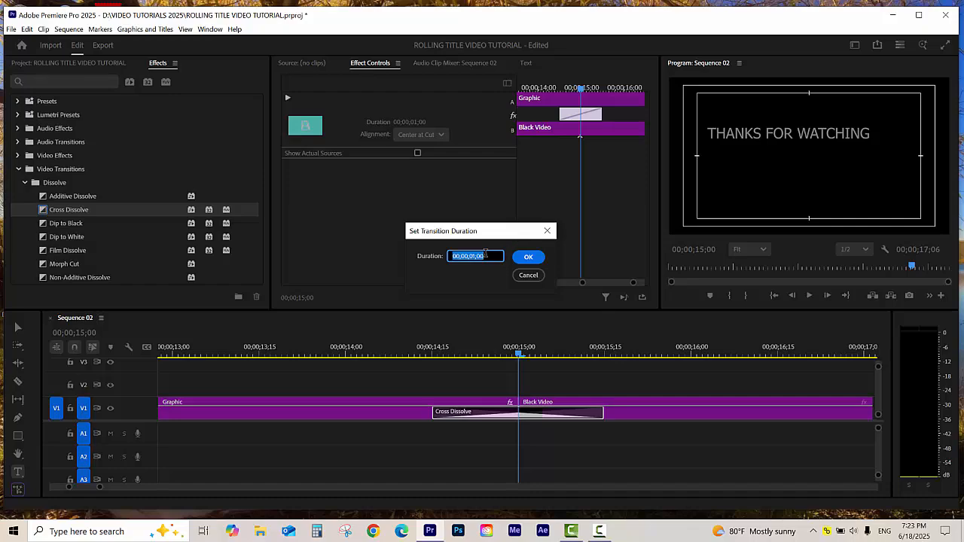
key("Return")
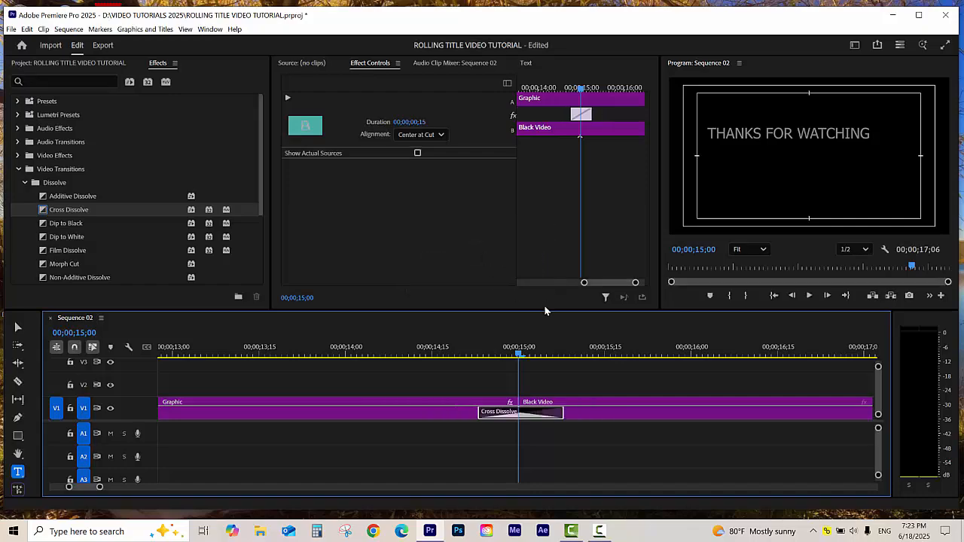
Step: Preview the dissolve into black by playing from about 00;00;14;17, and again from about 00;00;11;09
left_click_drag(468, 355, 445, 356)
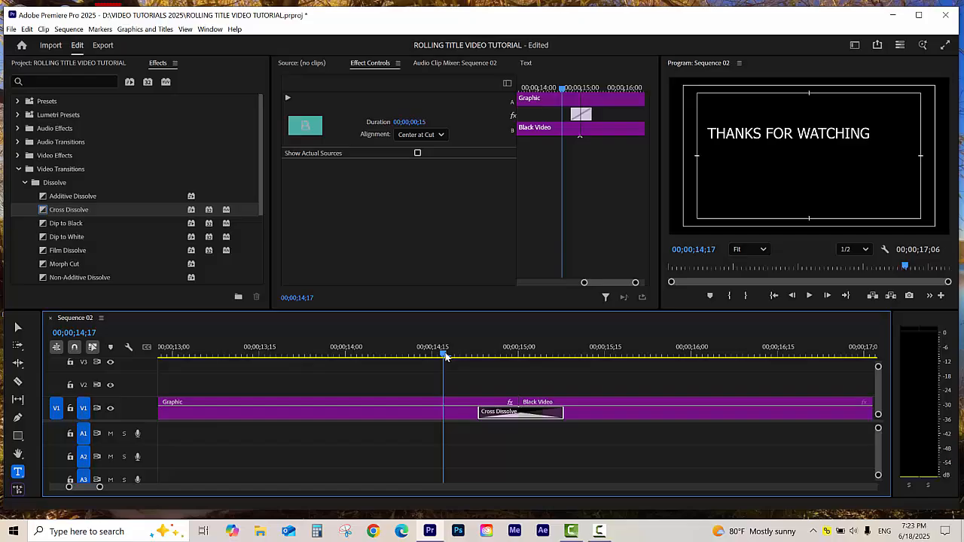
key("minus")
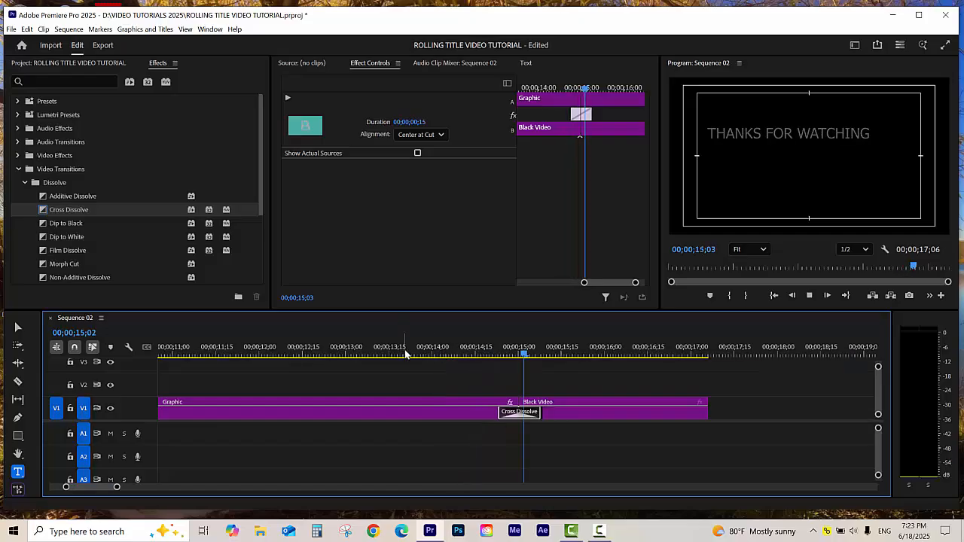
left_click_drag(419, 354, 361, 358)
key("minus")
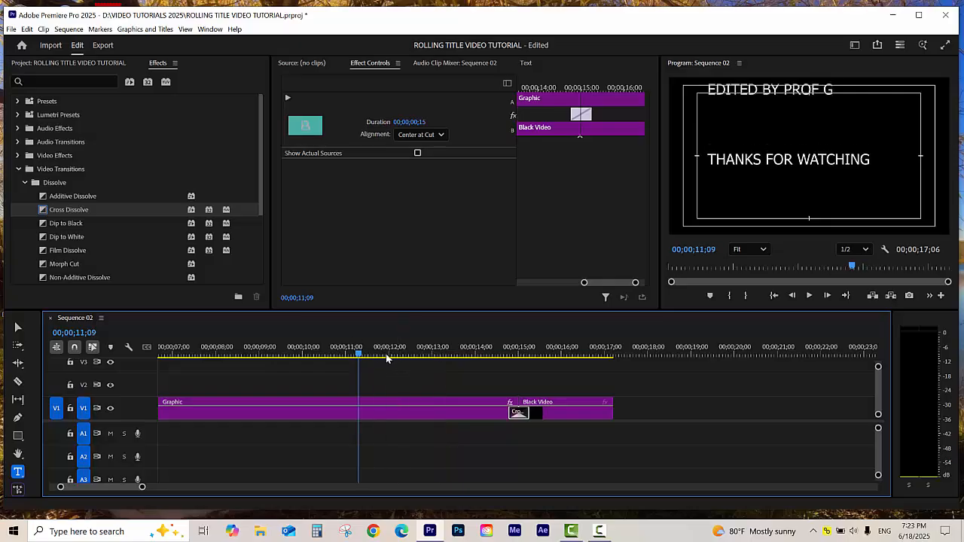
key("space")
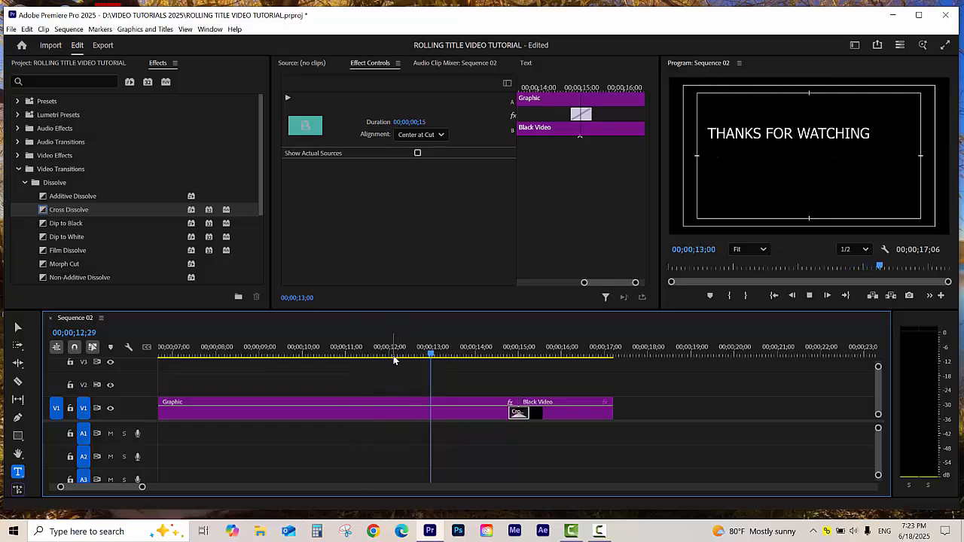